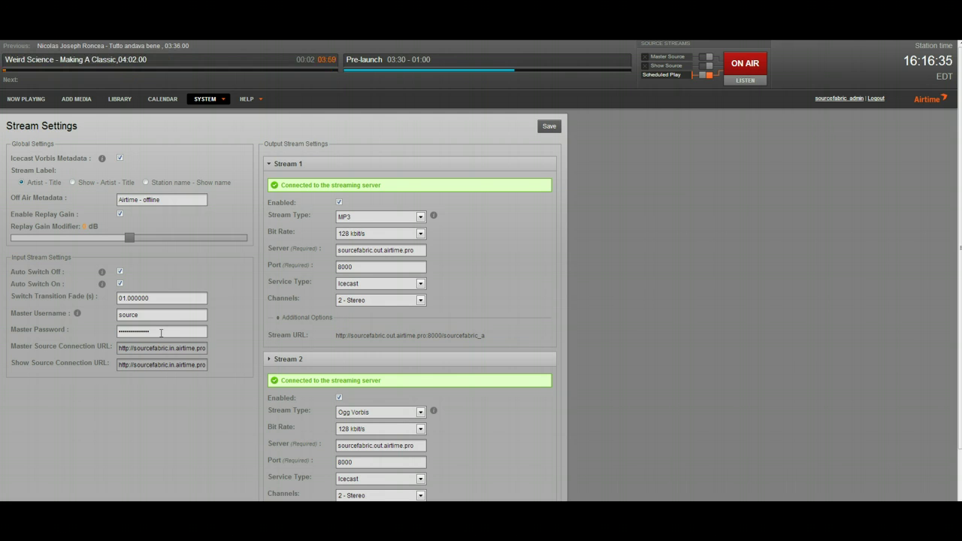
Open Airtime's Stream Settings and place the cursor in the Master Password field
left_click(161, 332)
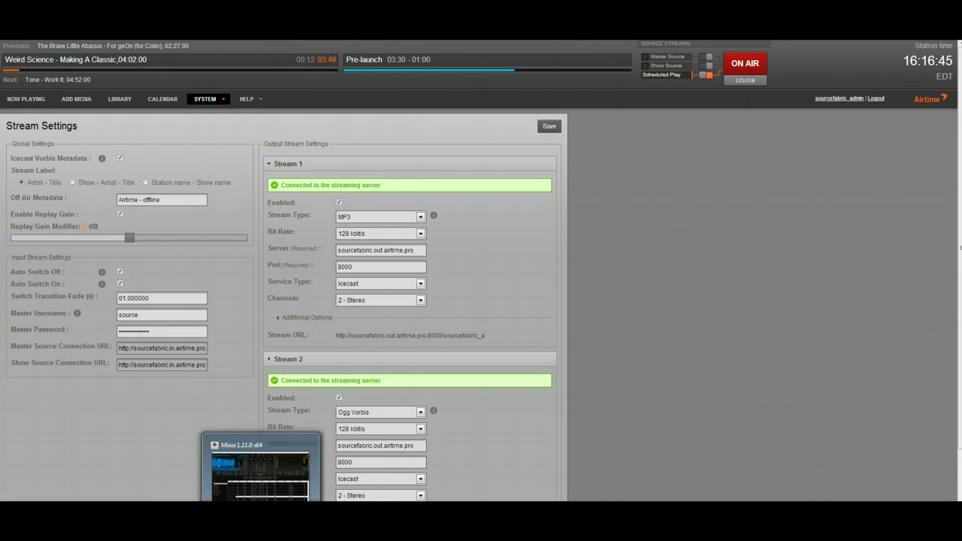
mouse_move(218, 108)
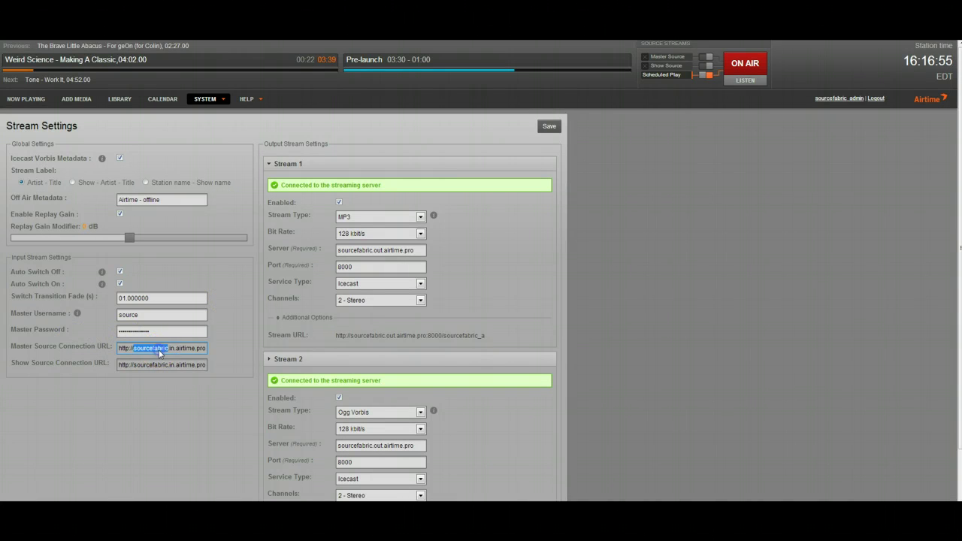
Select and copy the full master source connection URL from Airtime's stream settings
triple_click(159, 351)
left_click_drag(208, 346, 191, 353)
double_click(191, 352)
left_click(190, 352)
double_click(190, 352)
triple_click(190, 351)
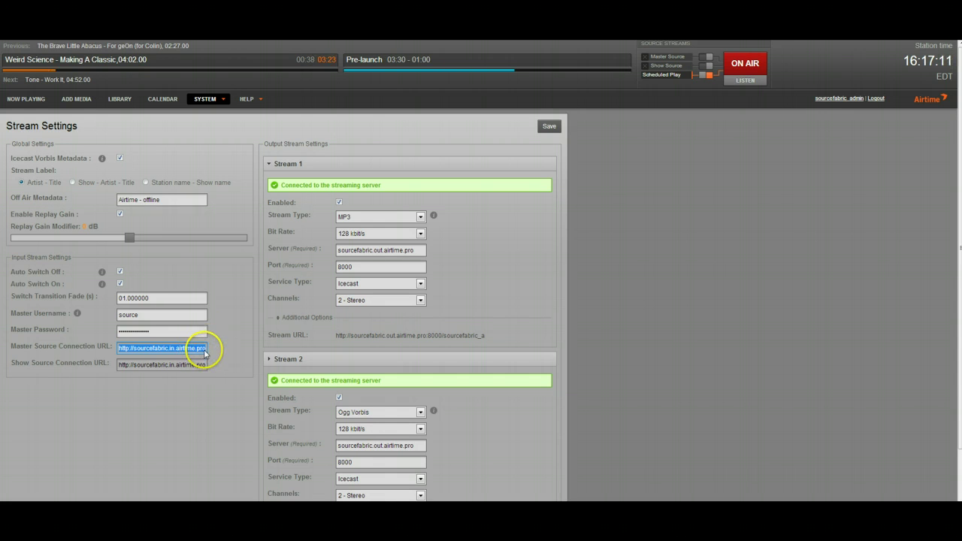
Bring Mixxx forward and open its Live Broadcasting preferences, moving the window left
mouse_move(263, 499)
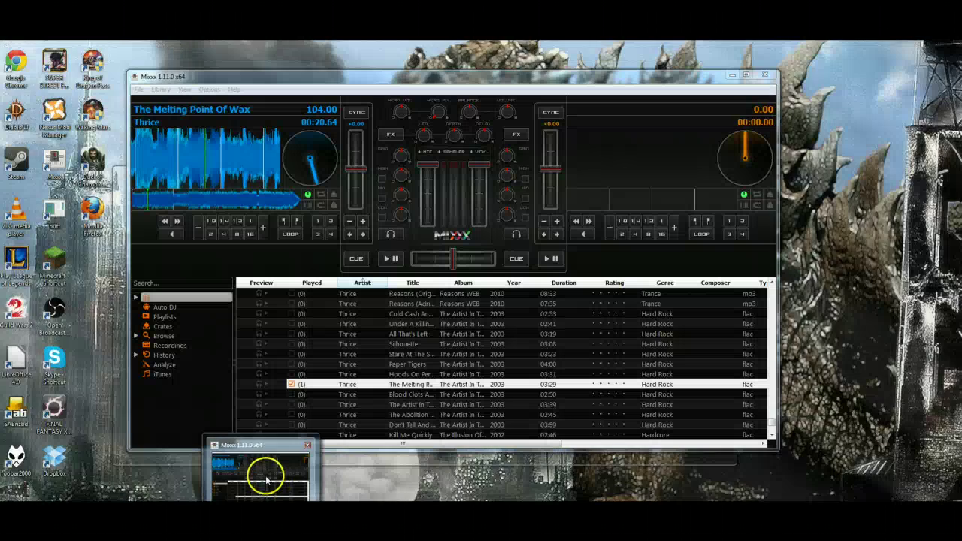
left_click(262, 474)
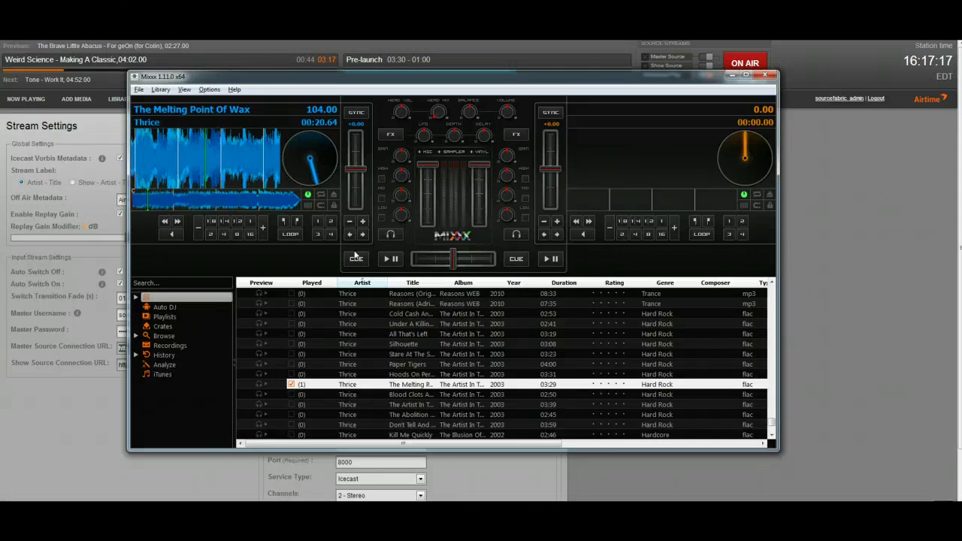
left_click(210, 90)
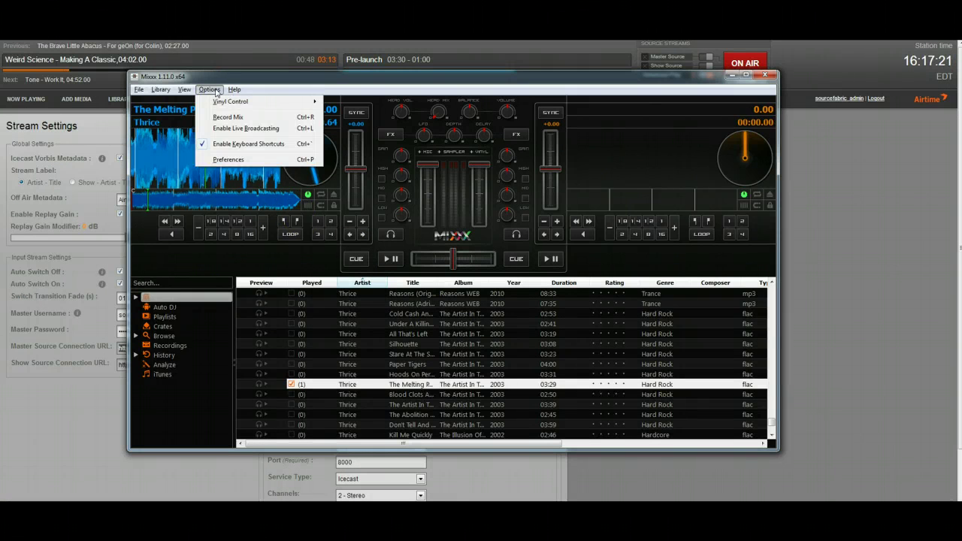
left_click(228, 159)
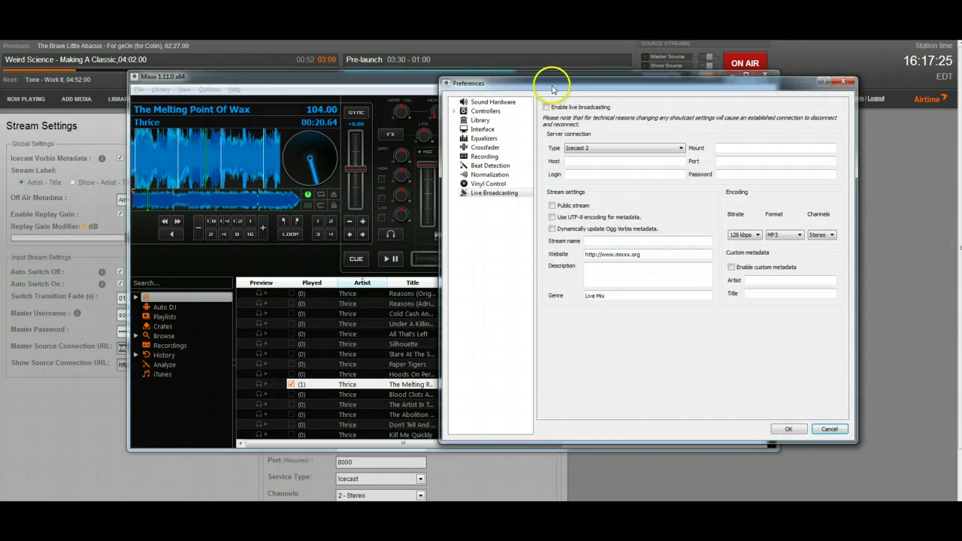
left_click_drag(552, 83, 305, 84)
Paste the master source URL into Description and select its host name
left_click(370, 281)
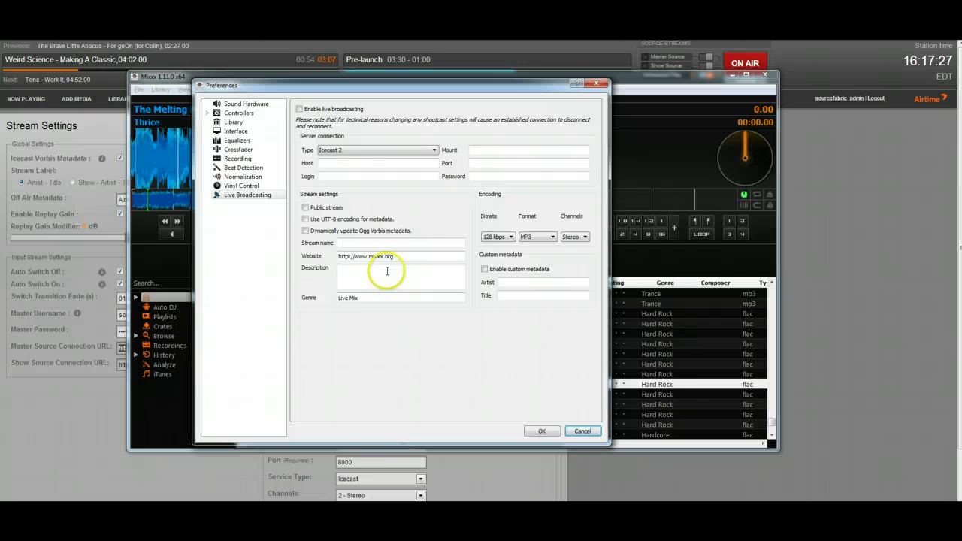
type("http://sourcefabric.in.airtime.pro:8001/sourcefabric_master")
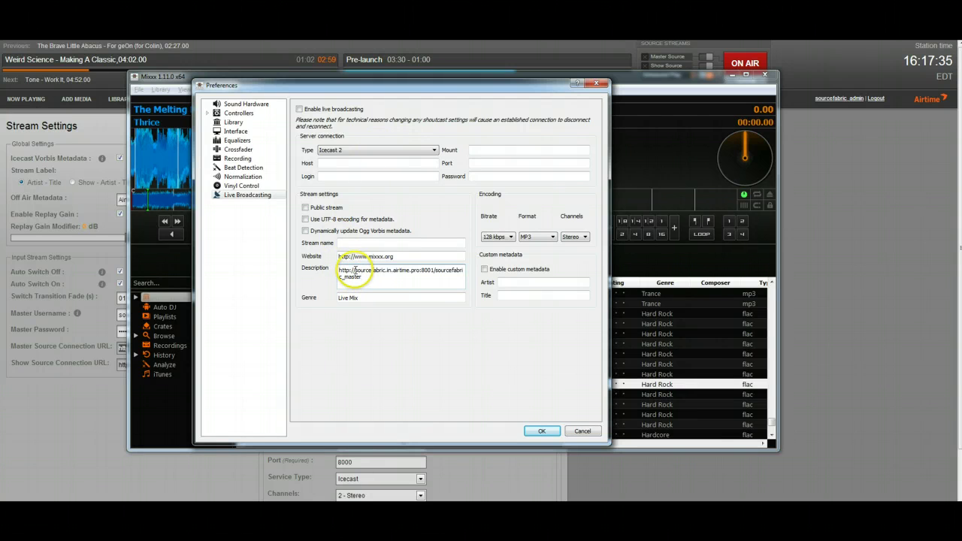
left_click_drag(353, 270, 359, 270)
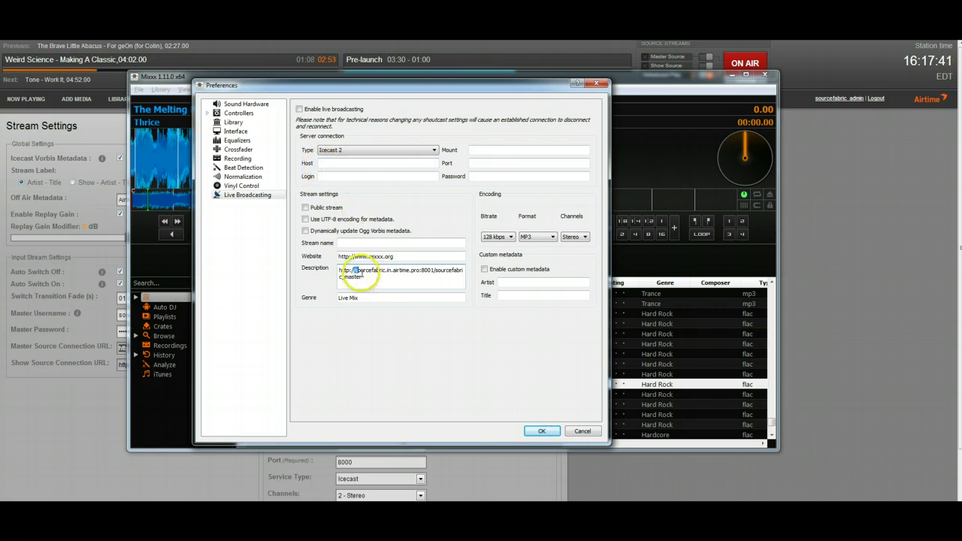
left_click_drag(355, 273, 420, 271)
key("ctrl+c")
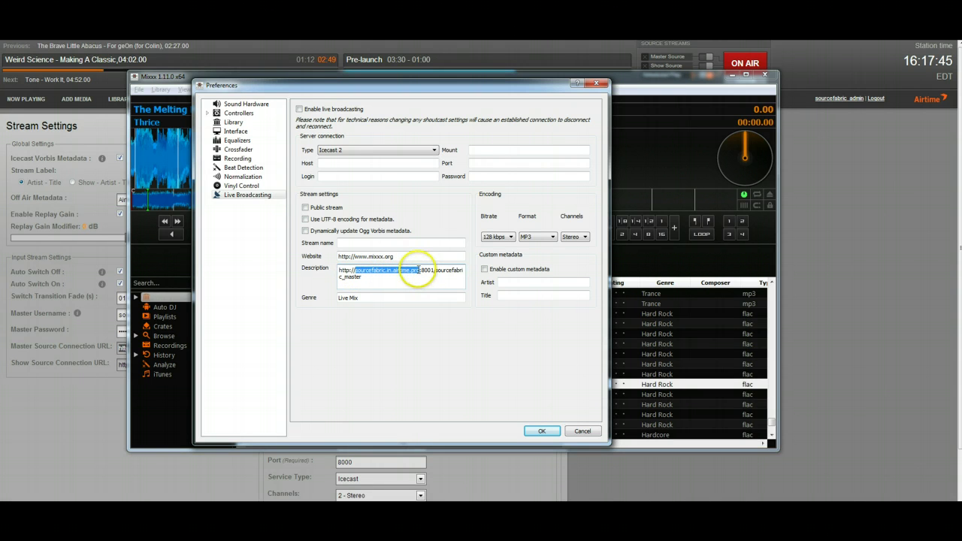
Set Host to sourcefabric.in.airtime.pro and Port to 8001
left_click(335, 163)
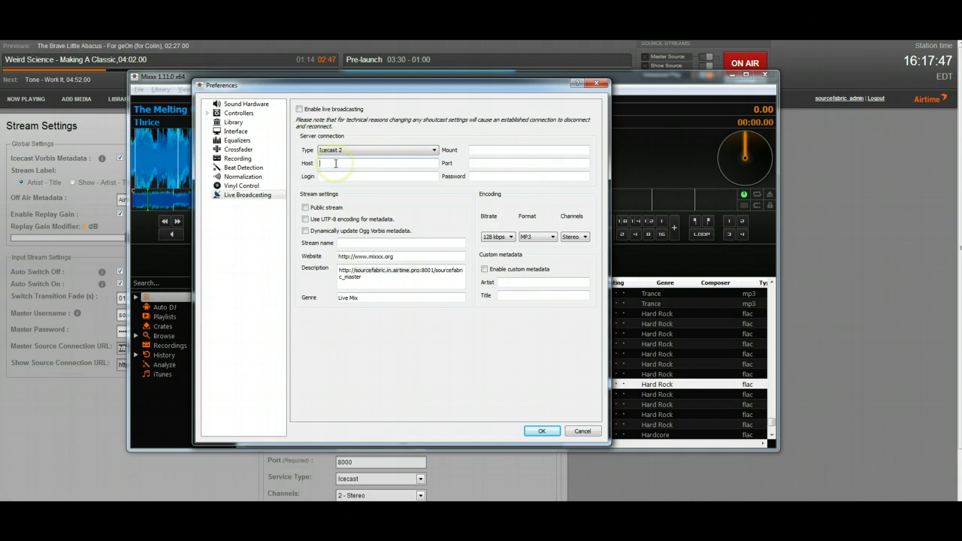
key("ctrl+v")
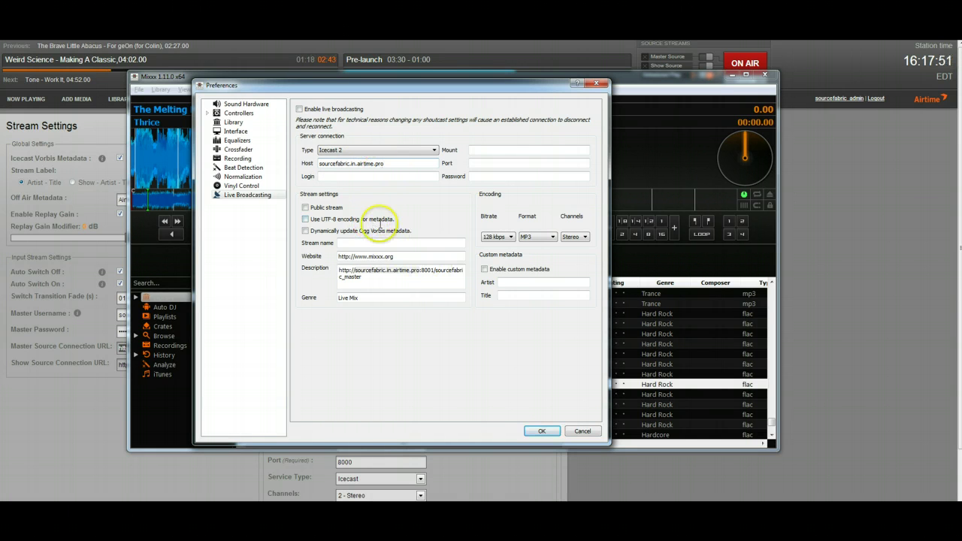
left_click(477, 161)
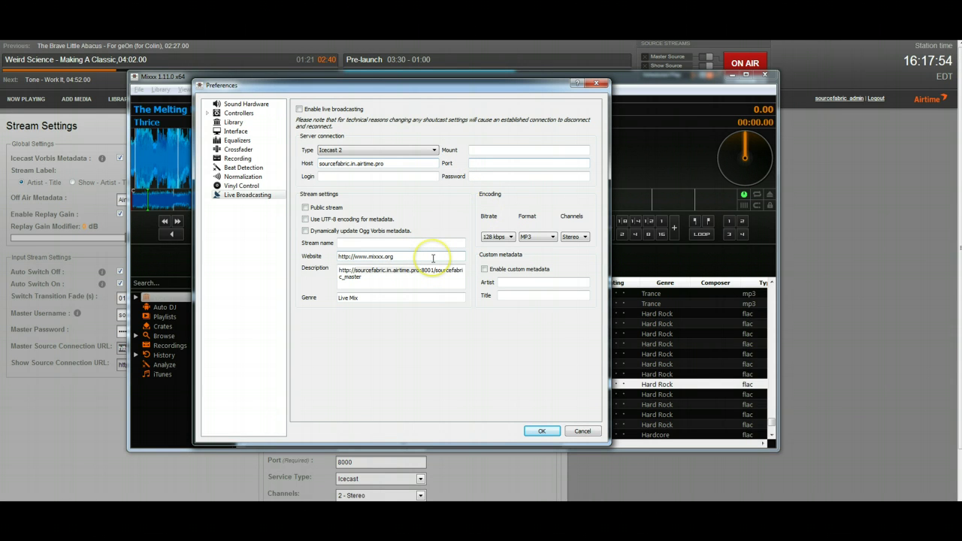
type("8001")
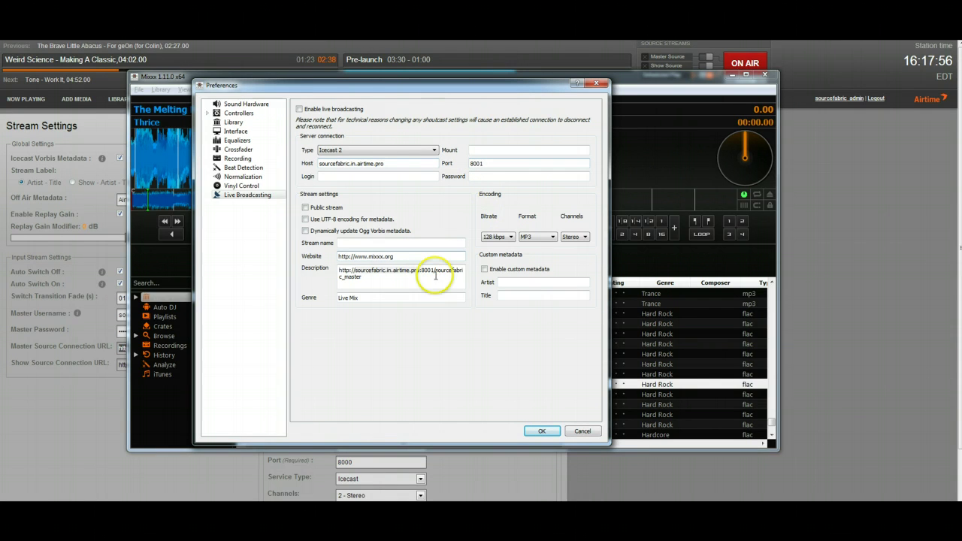
Fill Mount with sourcefabric_master from the URL, without the leading slash
left_click_drag(435, 277, 434, 269)
key("ctrl+c")
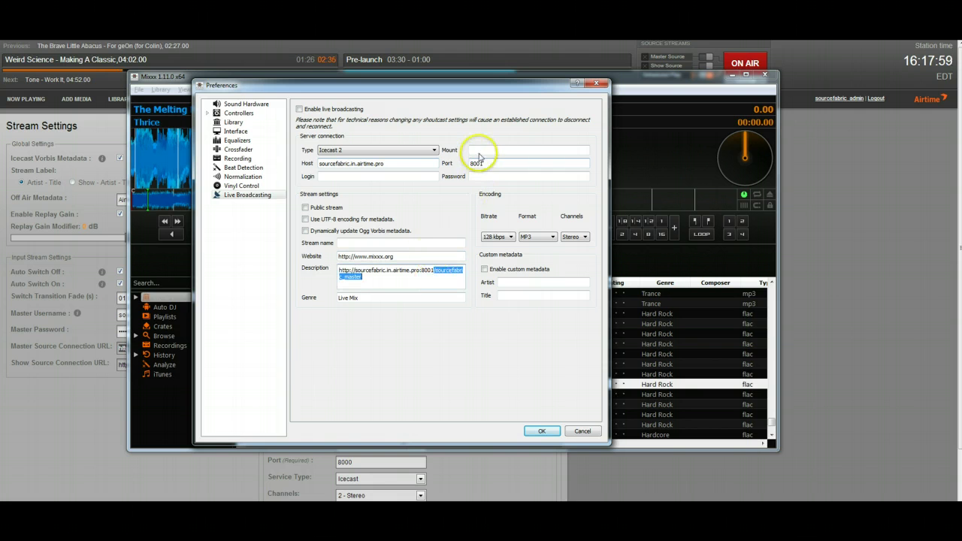
left_click(479, 154)
type("/")
key("ctrl+v")
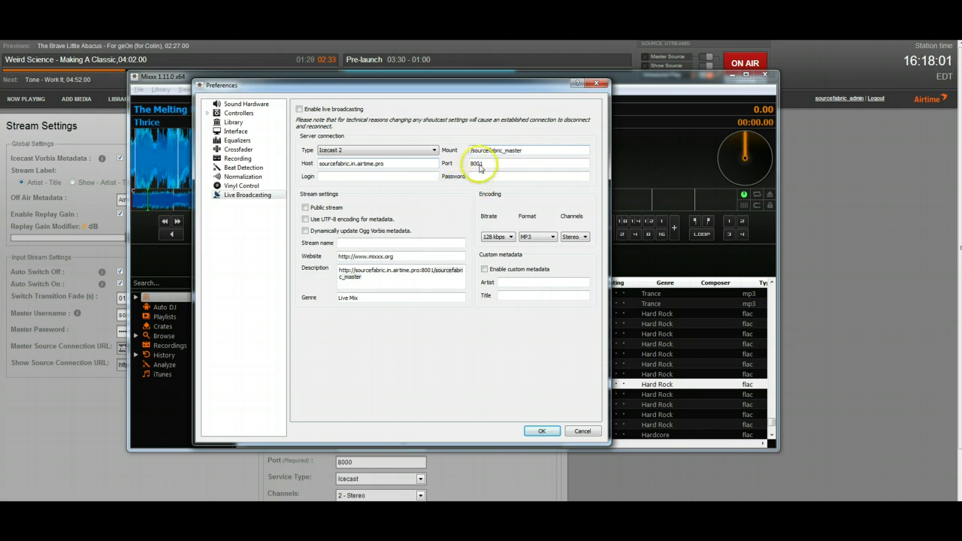
left_click(472, 151)
key("BackSpace")
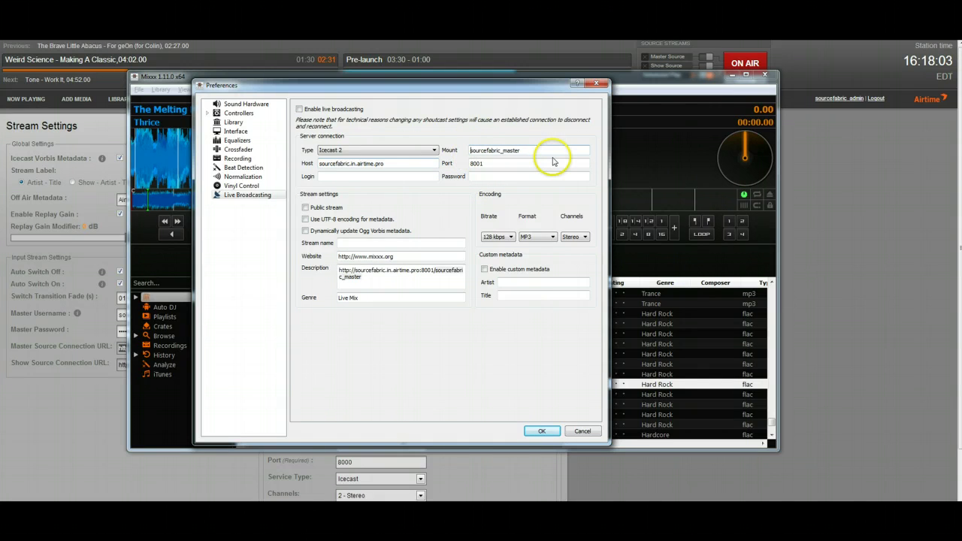
Uncheck Auto Switch Off, enter a new master password, and save, confirming the warning
left_click(58, 275)
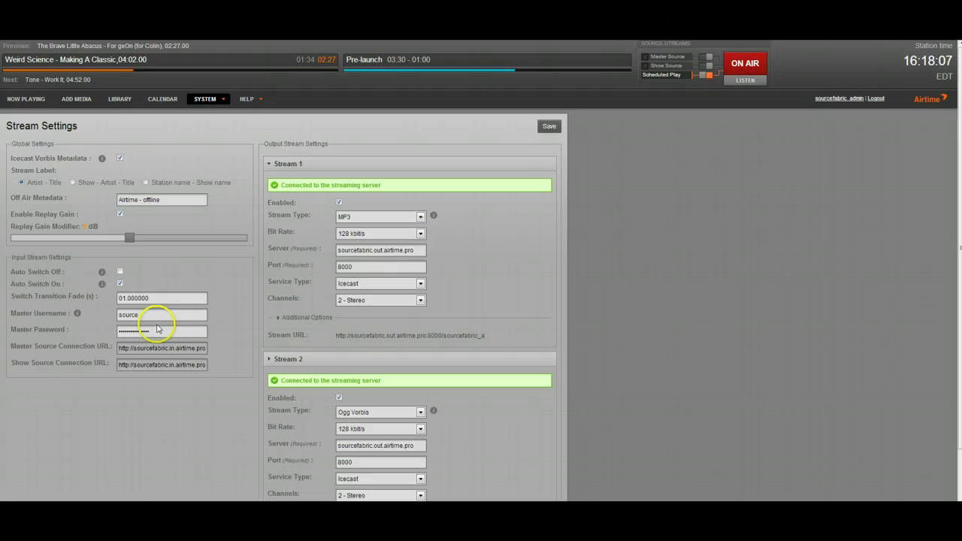
left_click(163, 316)
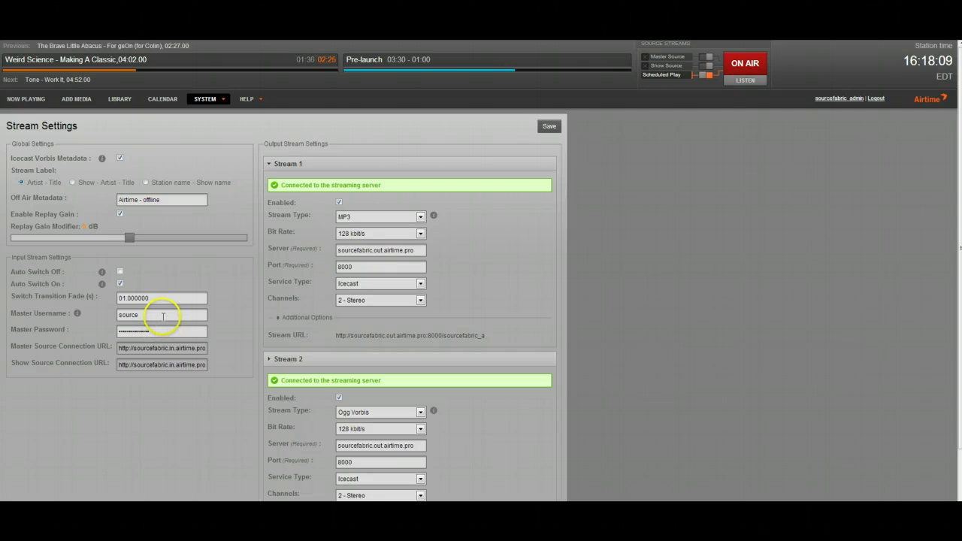
double_click(162, 315)
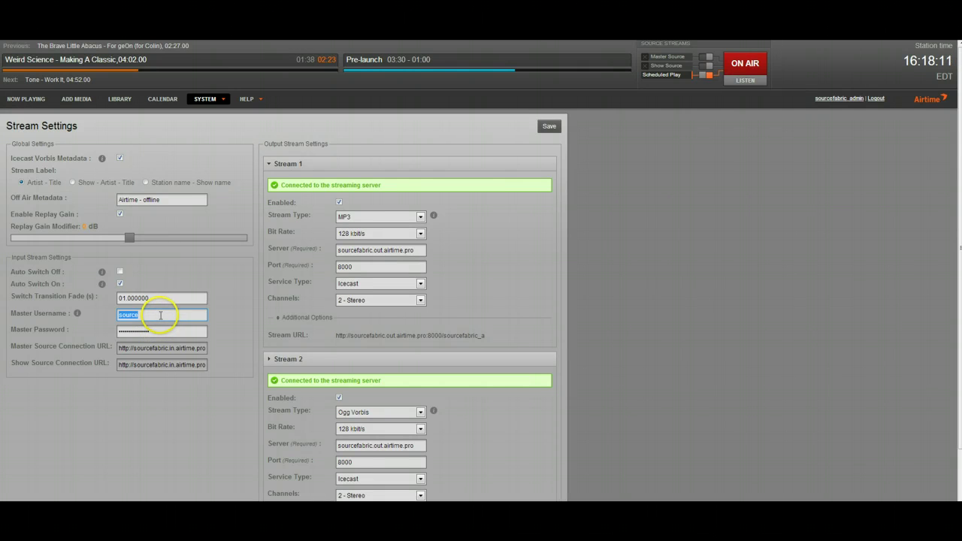
double_click(150, 334)
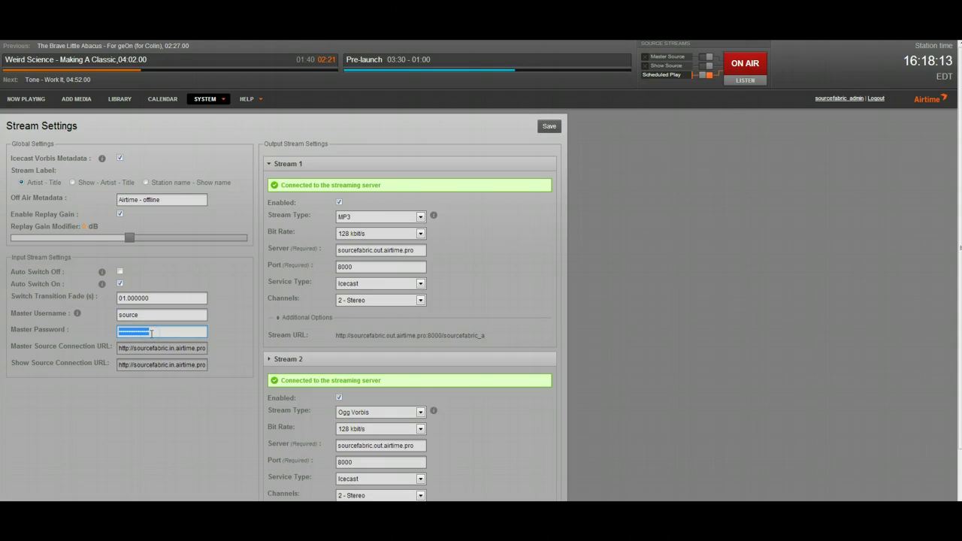
left_click(549, 127)
left_click(495, 301)
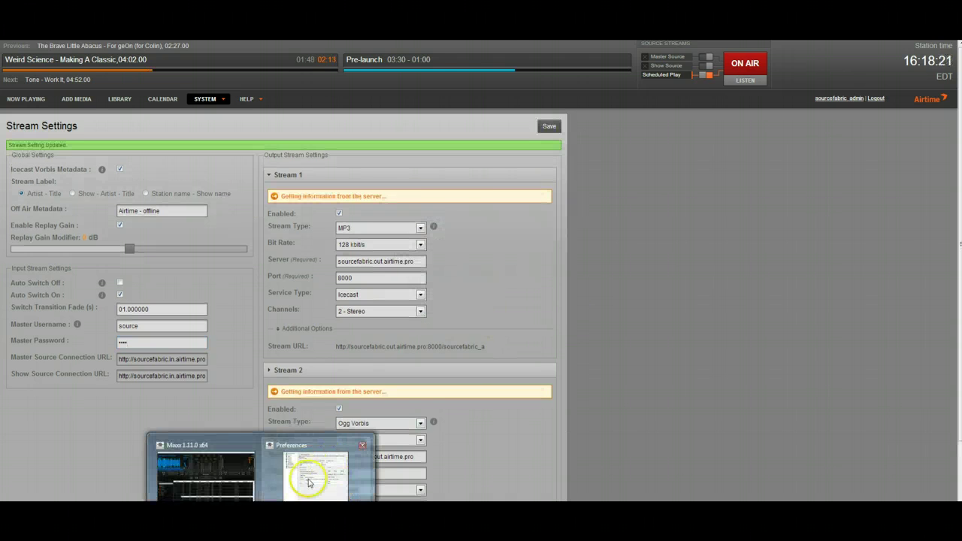
In Mixxx, enter login 'source' and the new password, and enable live broadcasting
left_click(331, 475)
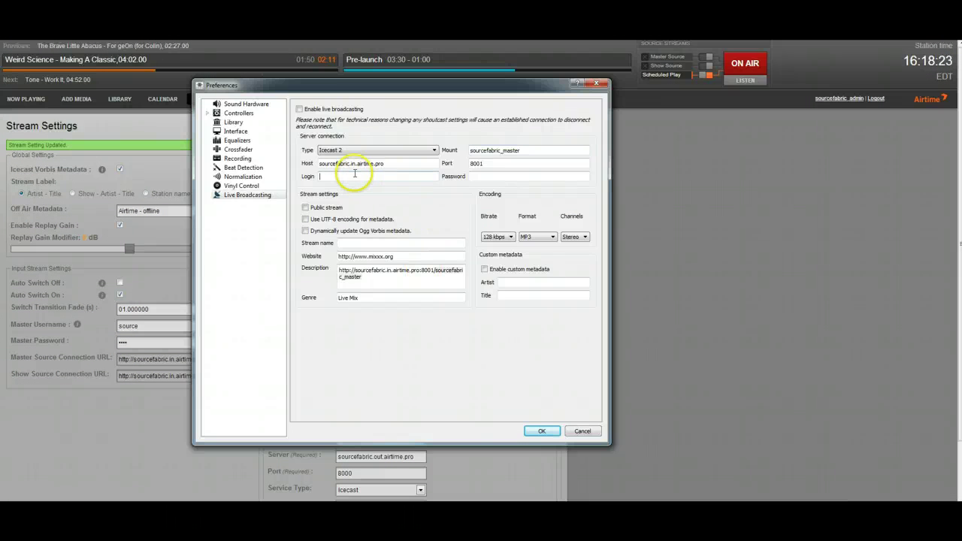
type("source")
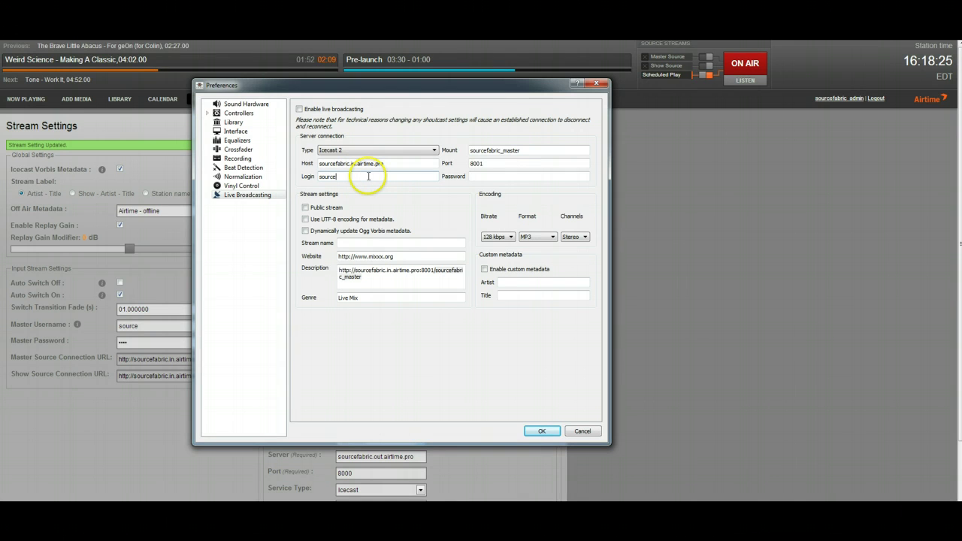
left_click(509, 177)
type("•••")
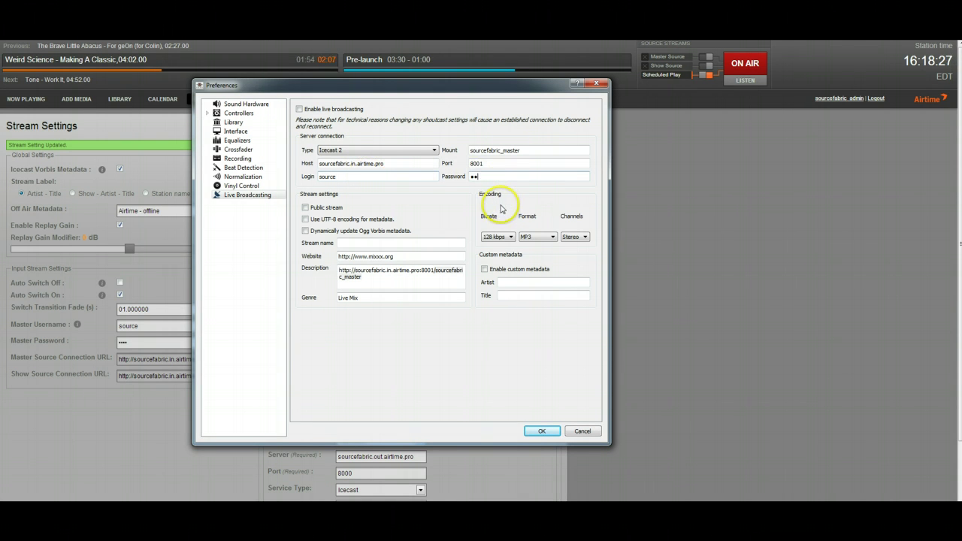
type("•")
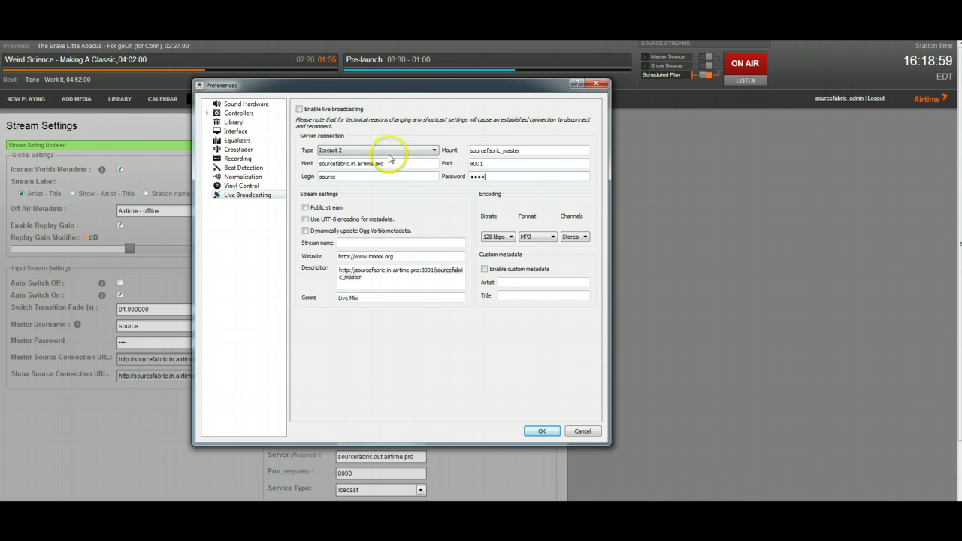
left_click(338, 150)
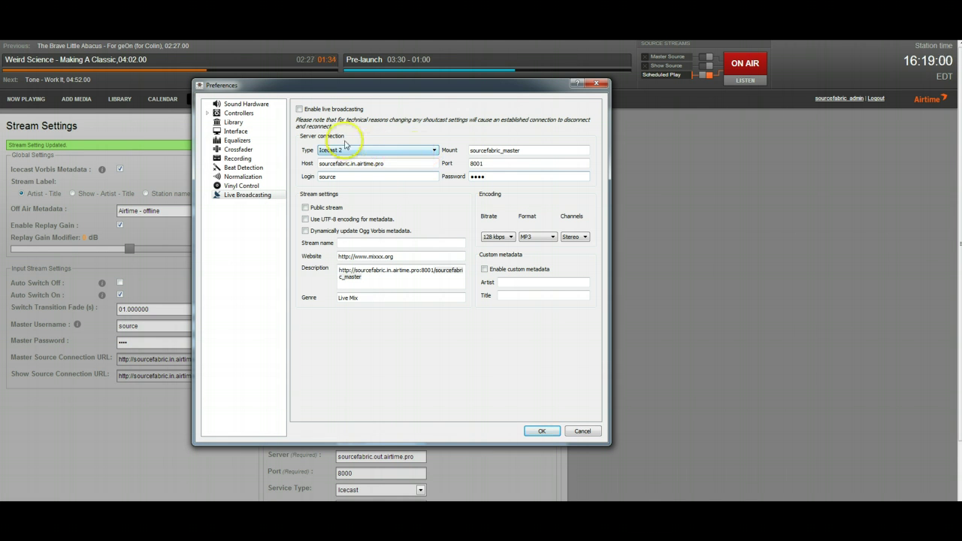
left_click(551, 175)
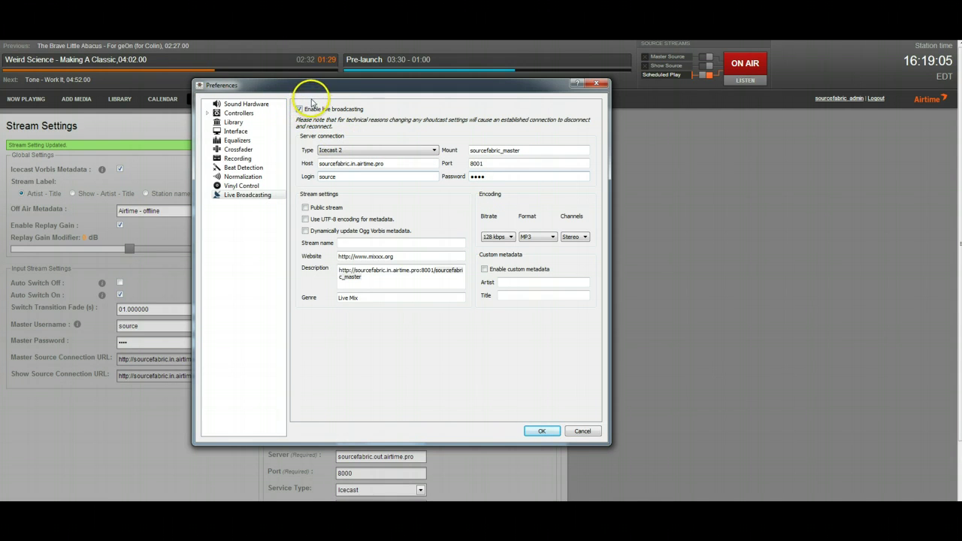
Save Airtime's stream settings, then accept Mixxx's preferences to start broadcasting
left_click_drag(382, 101, 537, 103)
left_click(196, 281)
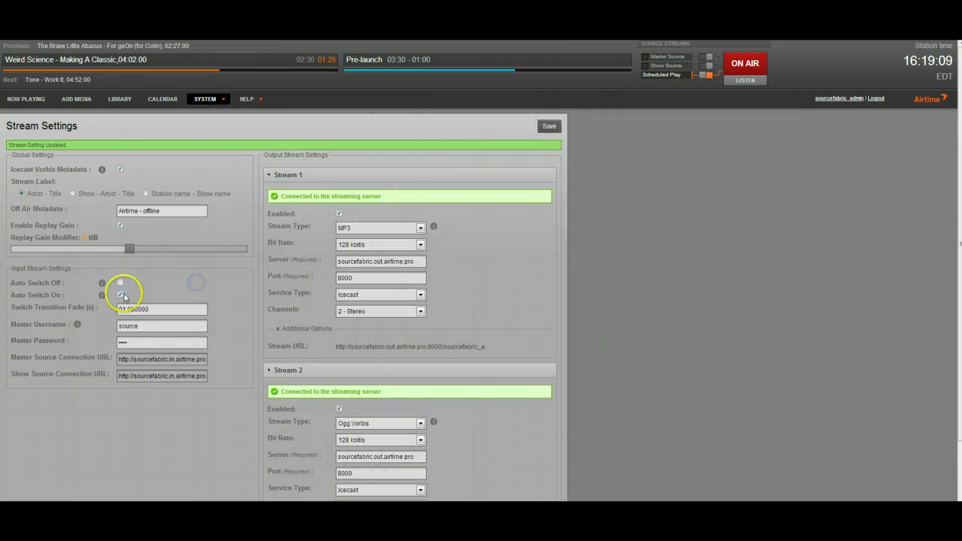
left_click(549, 125)
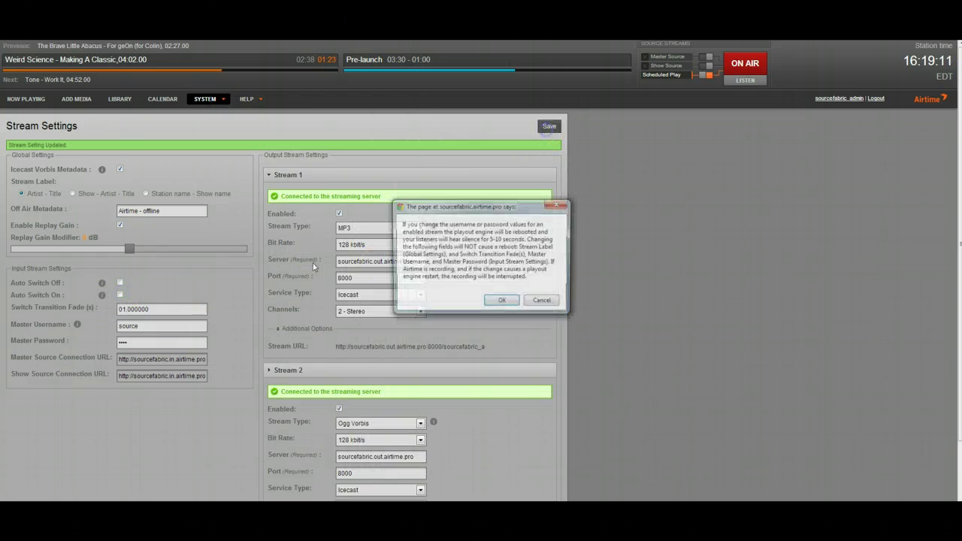
left_click(493, 299)
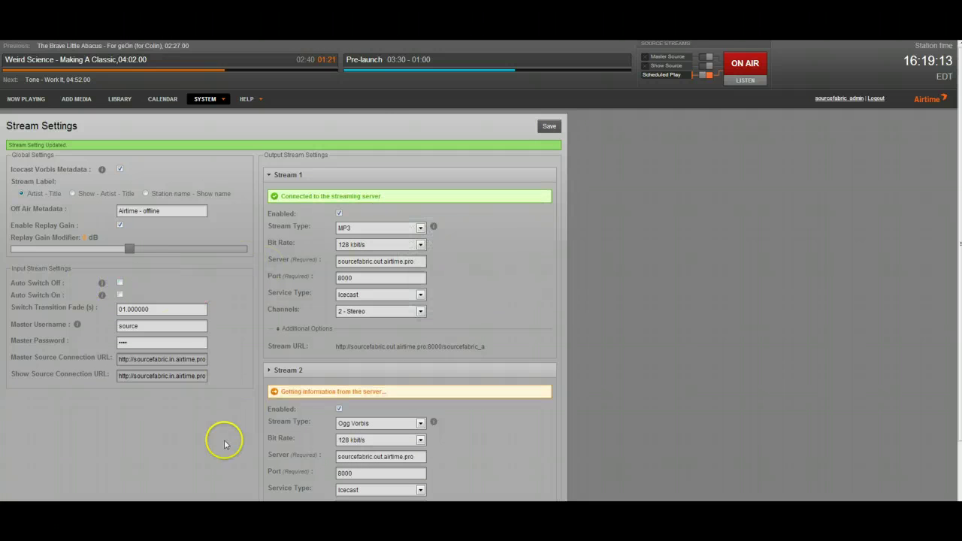
left_click(335, 474)
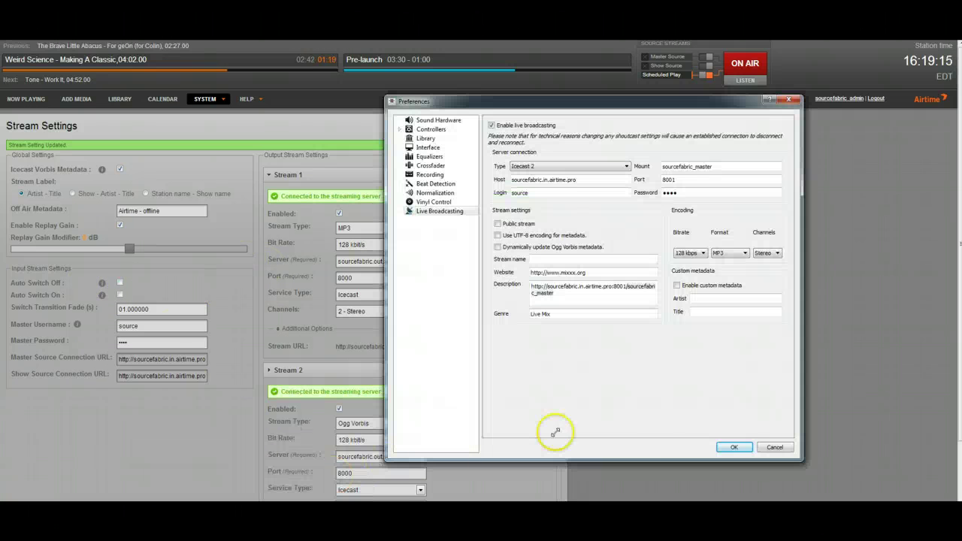
left_click(717, 448)
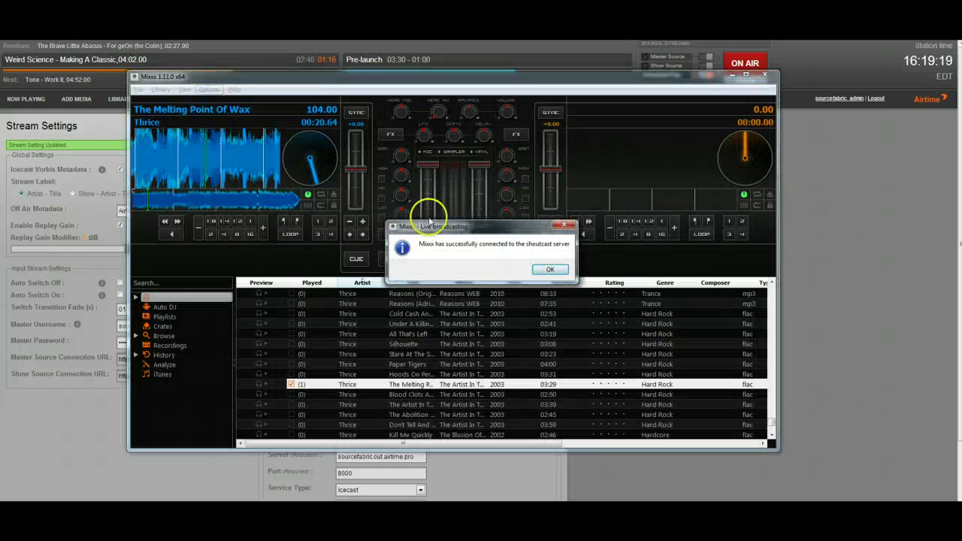
Dismiss the connection message, move Mixxx aside, and switch on Airtime's Master Source
left_click(549, 270)
left_click_drag(648, 77, 655, 143)
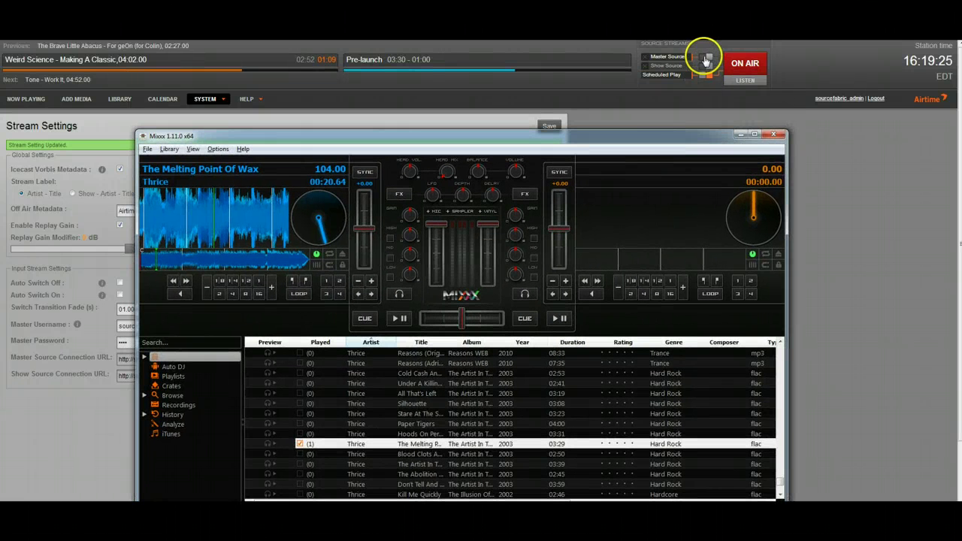
left_click(676, 123)
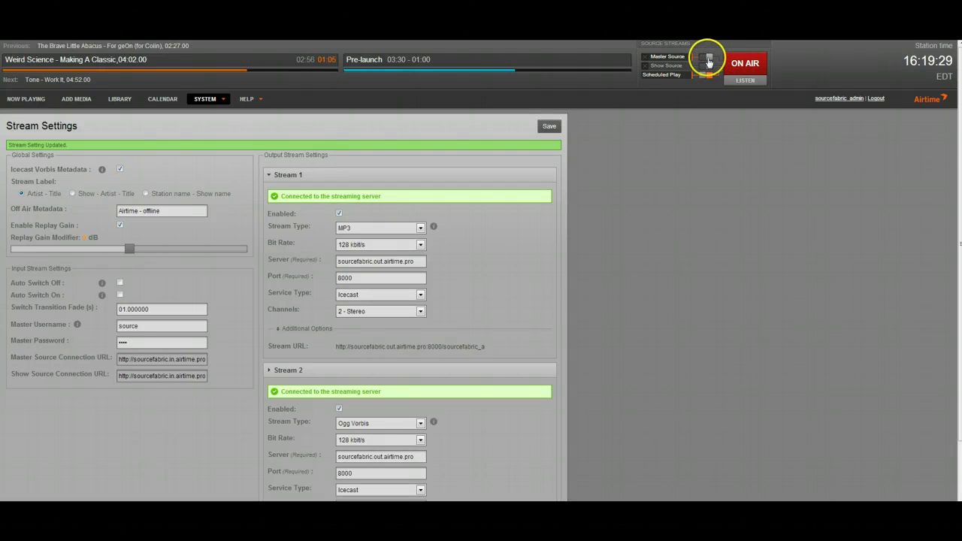
left_click(707, 61)
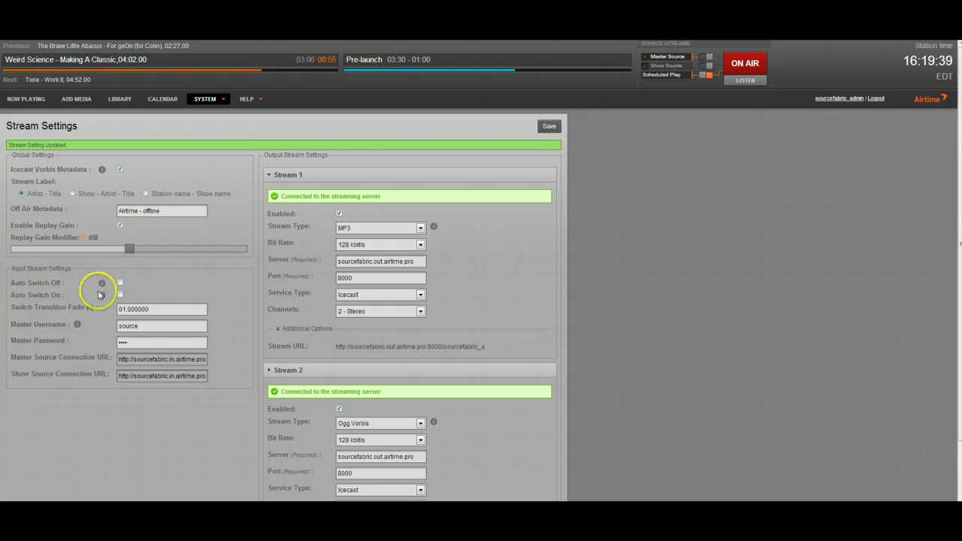
mouse_move(112, 303)
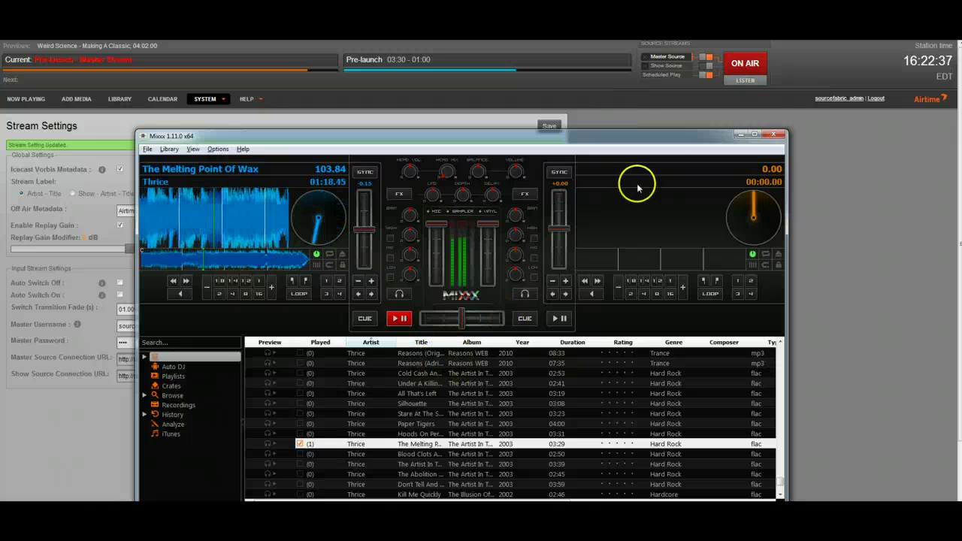
Stop deck 1 and switch Airtime's Master Source off
left_click(399, 317)
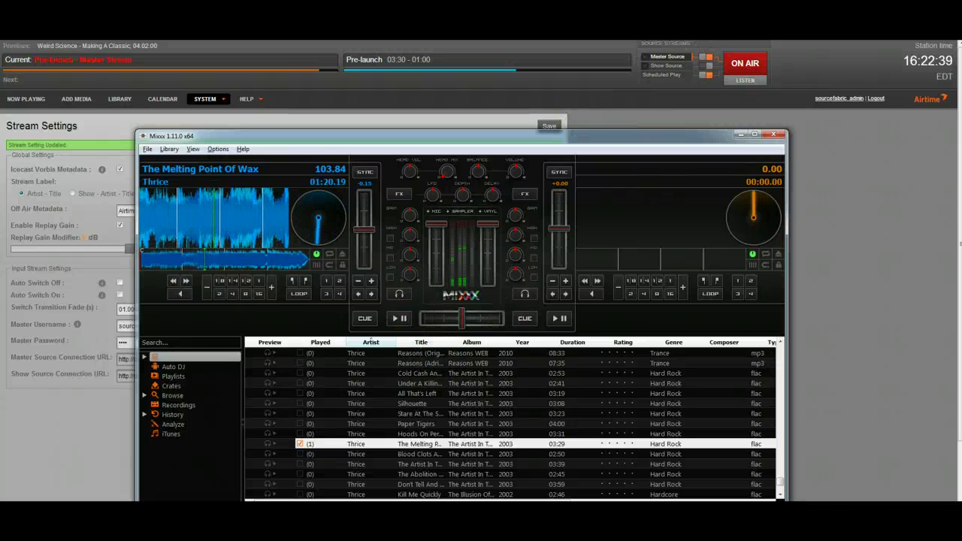
left_click(706, 58)
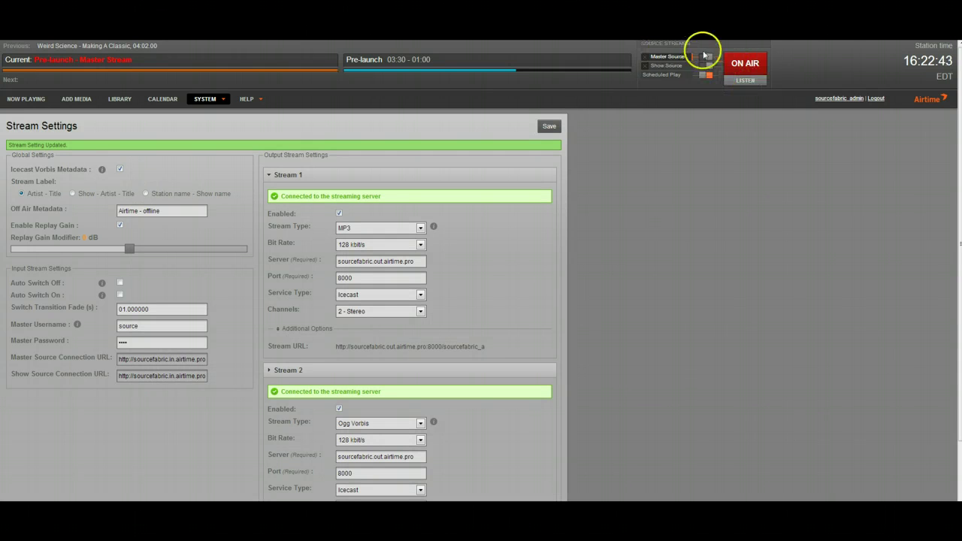
left_click(706, 57)
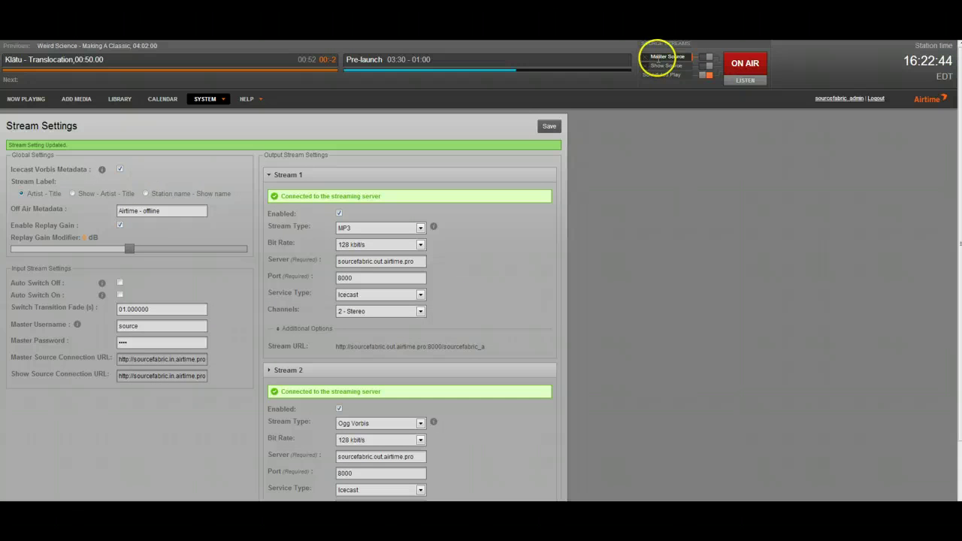
left_click(708, 59)
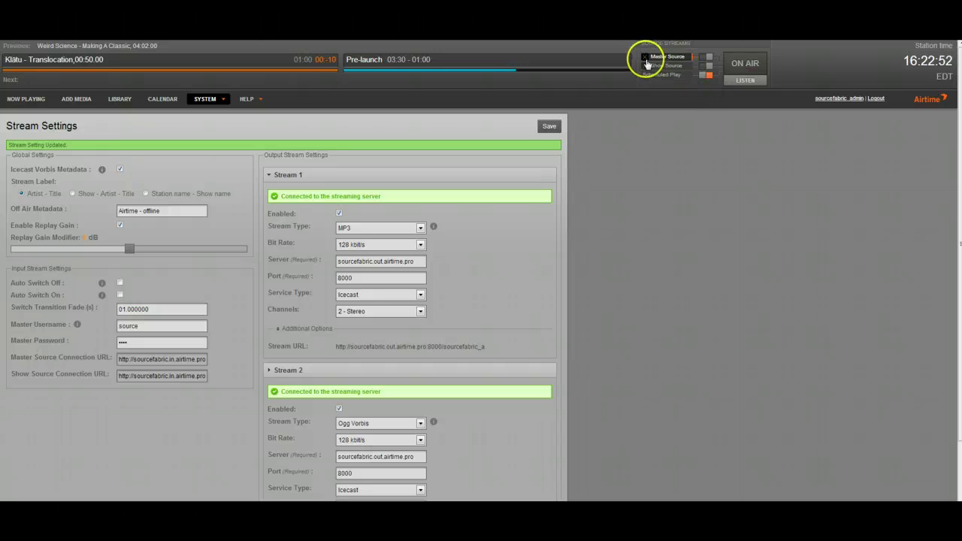
left_click(702, 60)
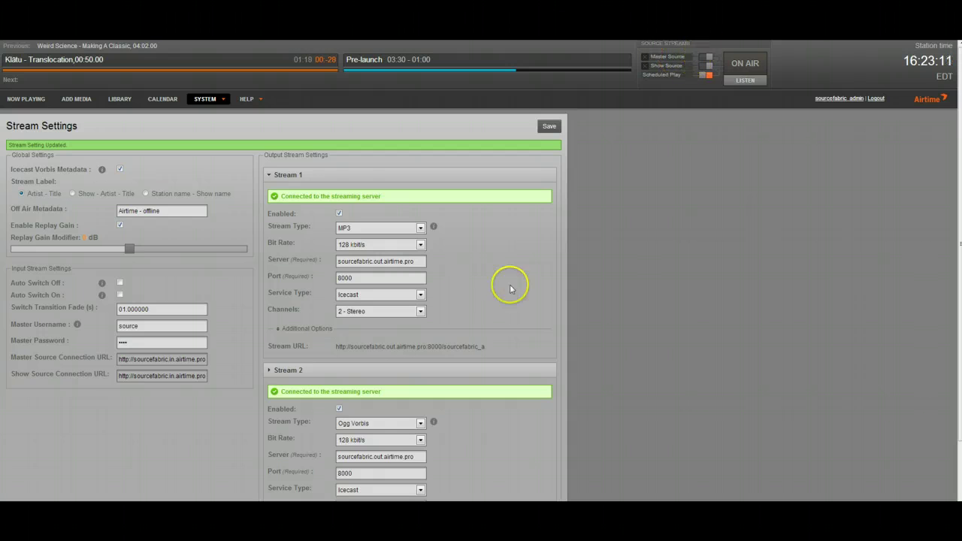
Turn off Mixxx live broadcasting, dismiss the disconnection message, and return to Airtime
mouse_move(260, 510)
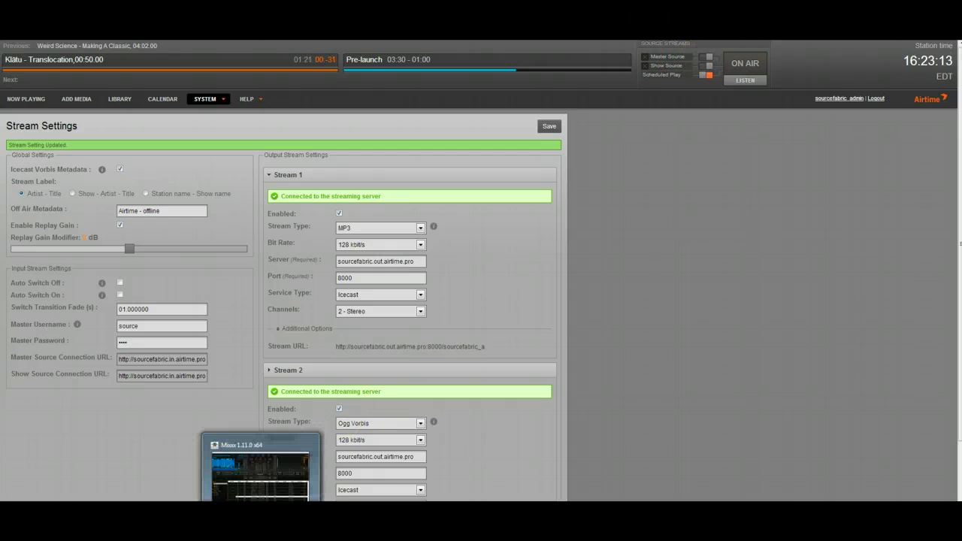
left_click(277, 485)
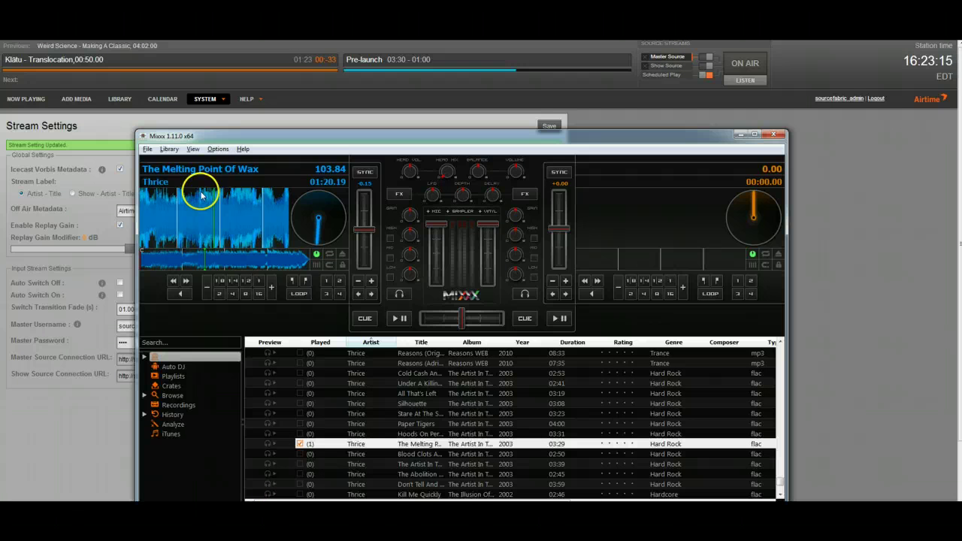
left_click(218, 149)
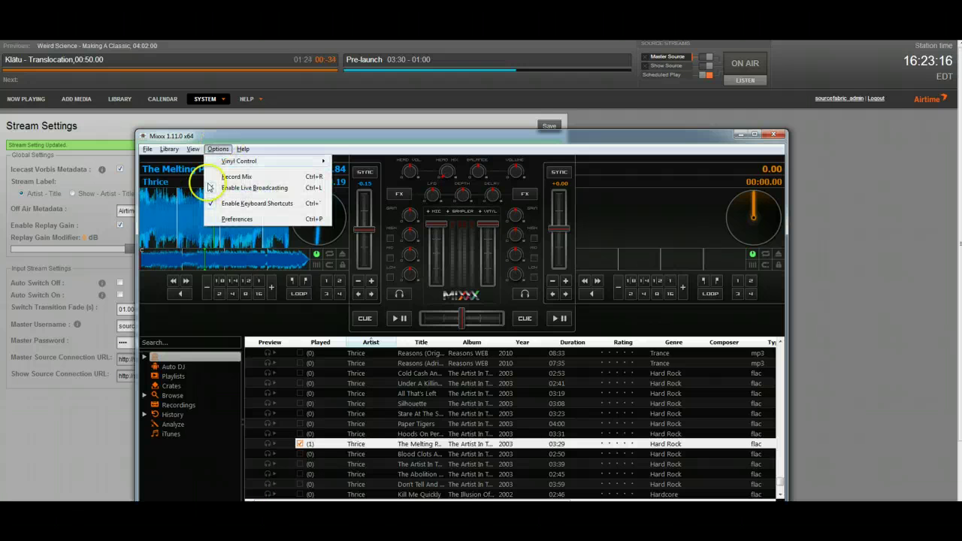
left_click(248, 188)
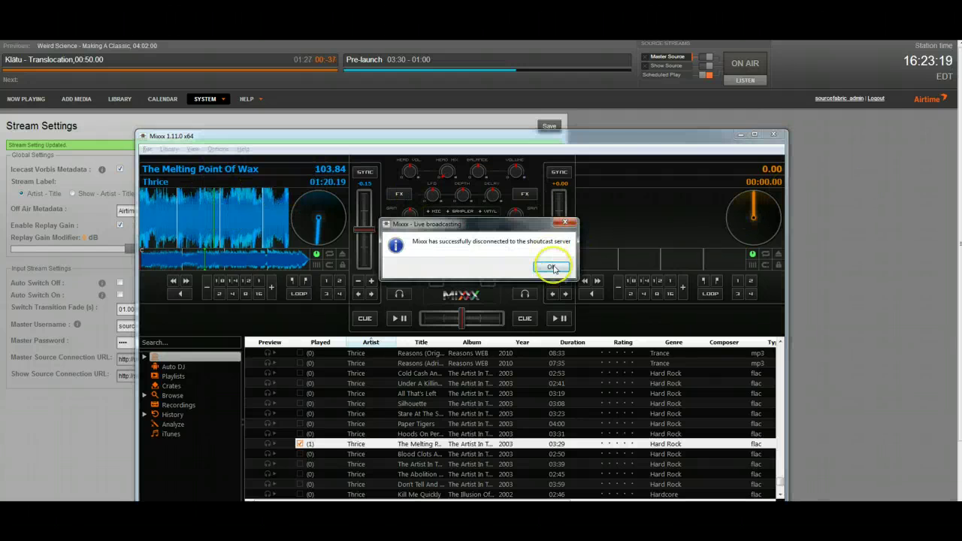
left_click(554, 269)
left_click(869, 180)
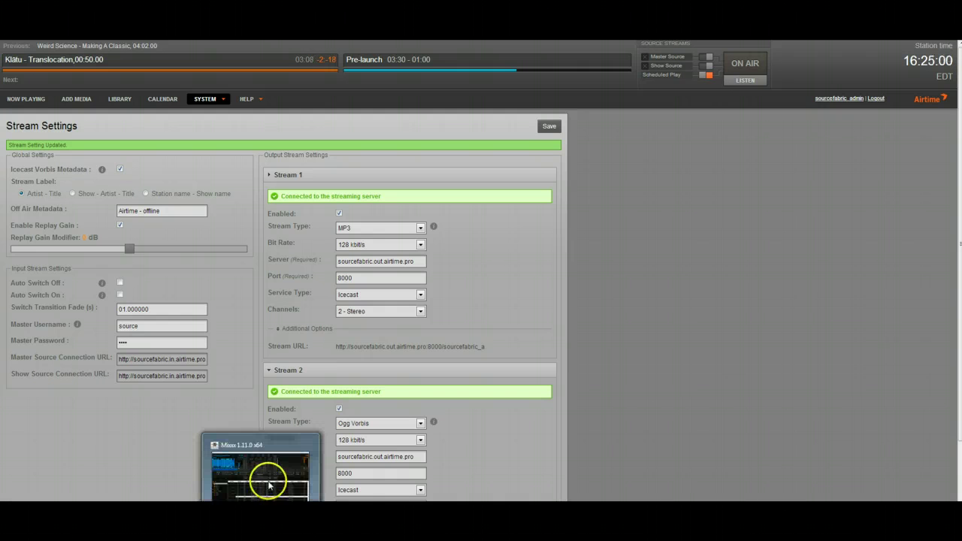
left_click(268, 485)
left_click(218, 148)
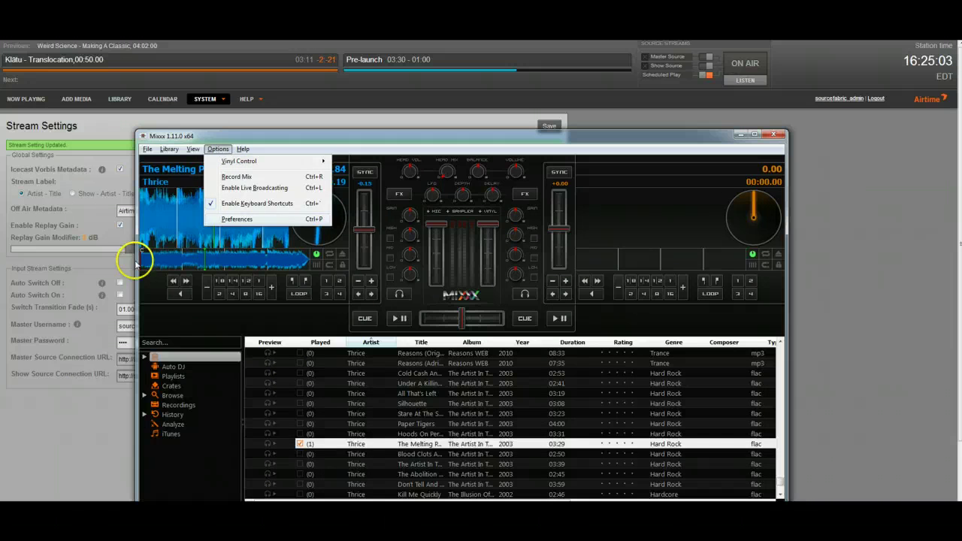
left_click(65, 425)
triple_click(148, 363)
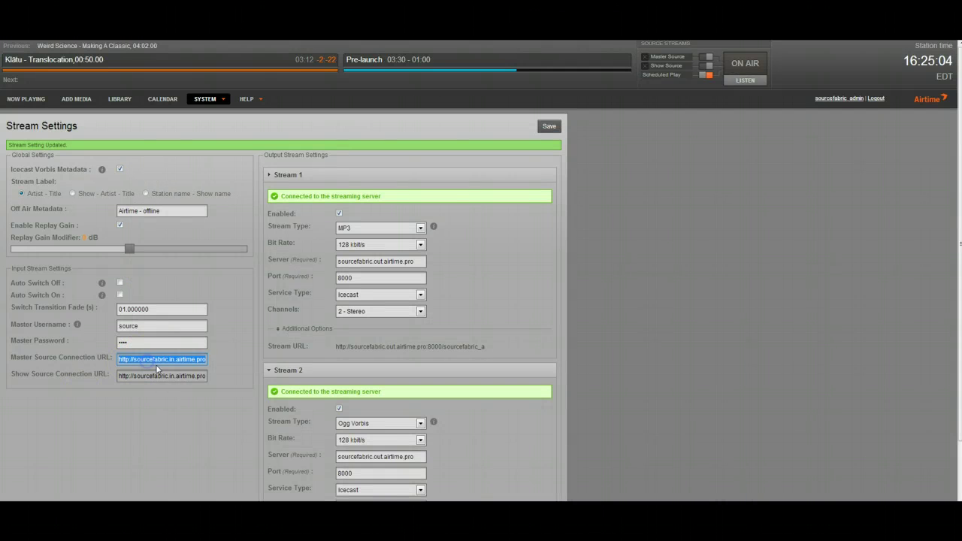
key("alt+Tab")
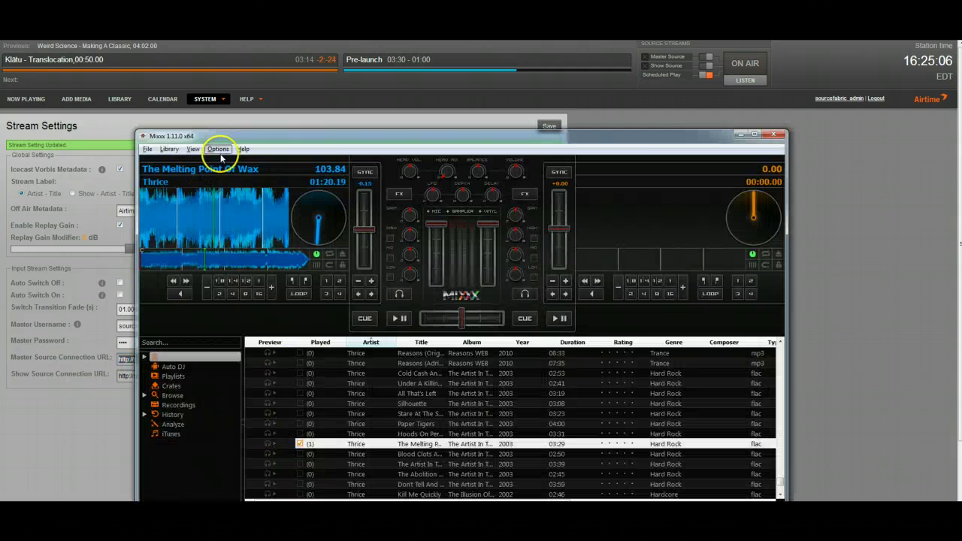
left_click(218, 149)
left_click(239, 219)
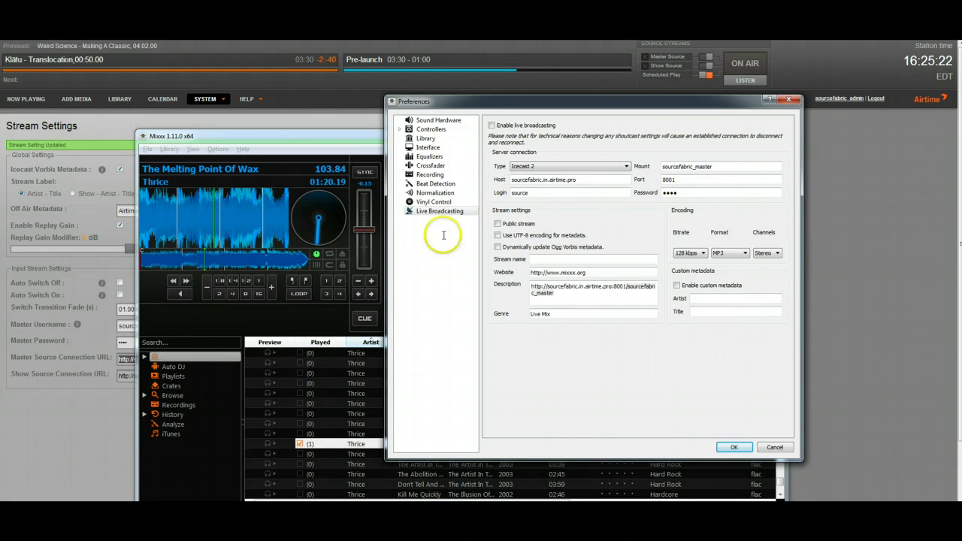
left_click(55, 330)
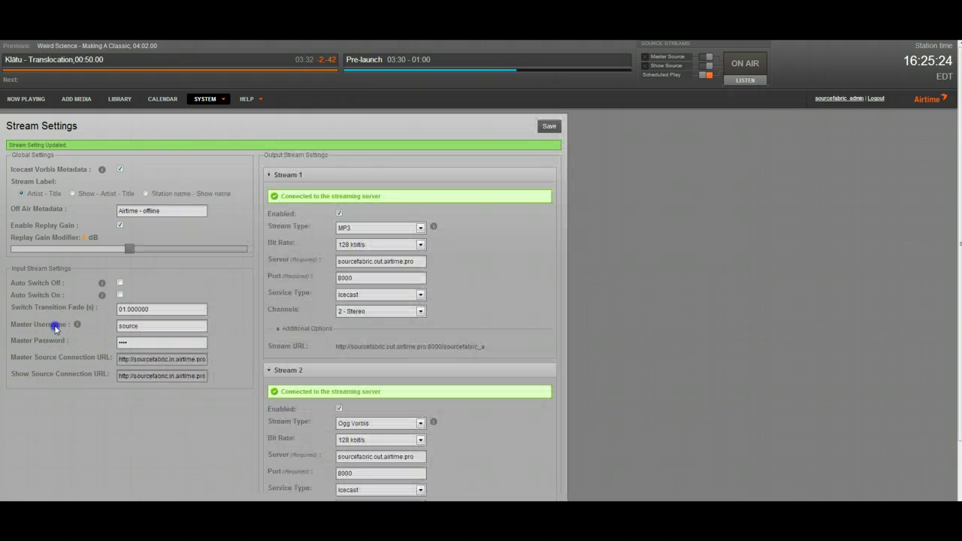
left_click(260, 517)
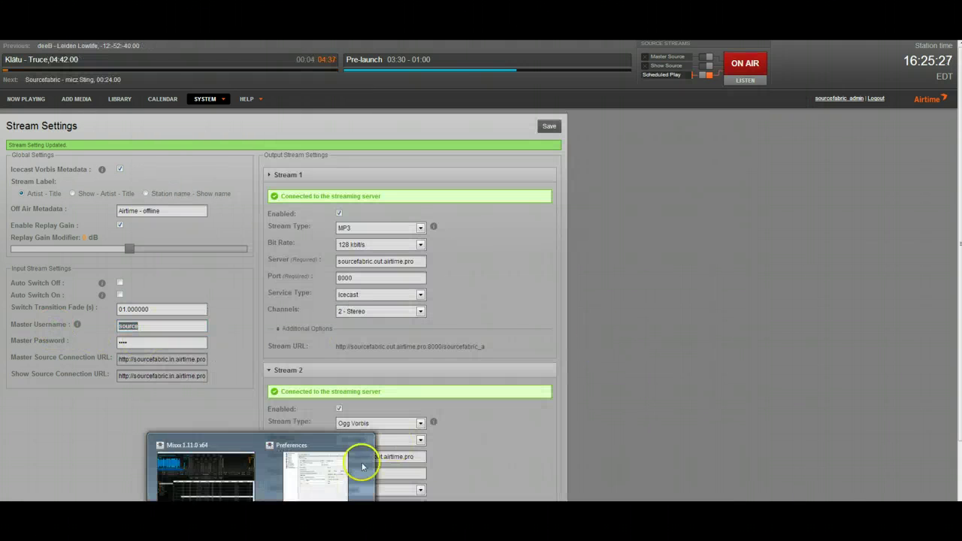
left_click(321, 472)
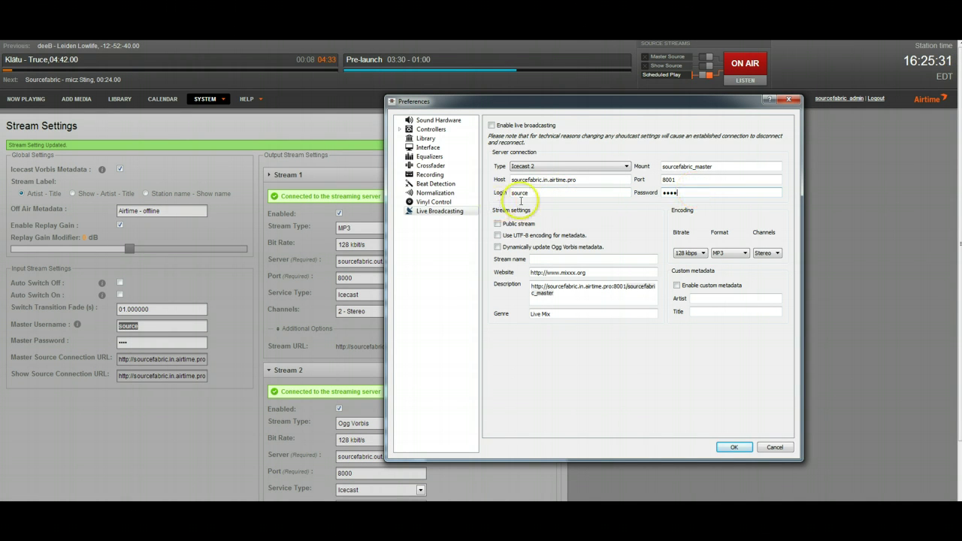
left_click(213, 280)
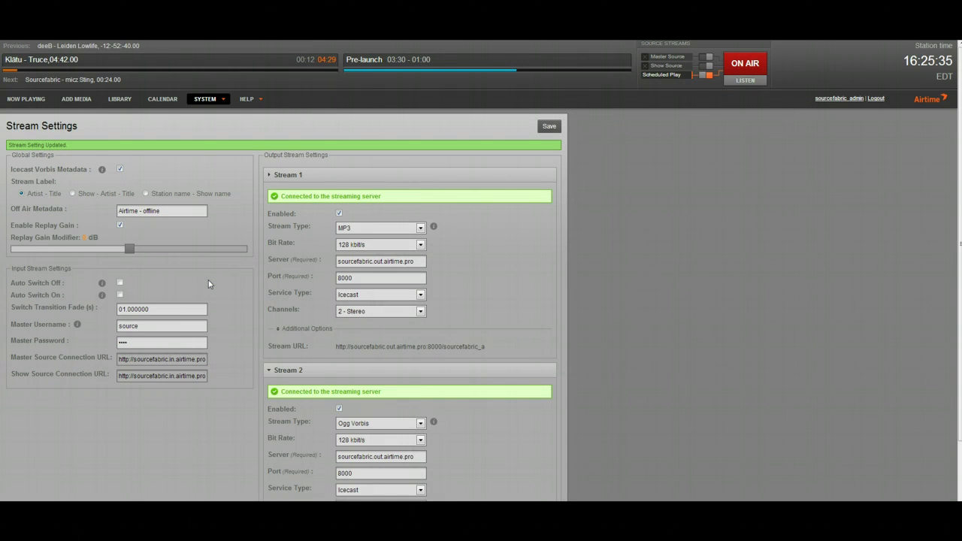
left_click(158, 339)
Open the edit form for the Thursday 11 Pre-Launch show from the calendar
left_click(157, 102)
mouse_move(238, 123)
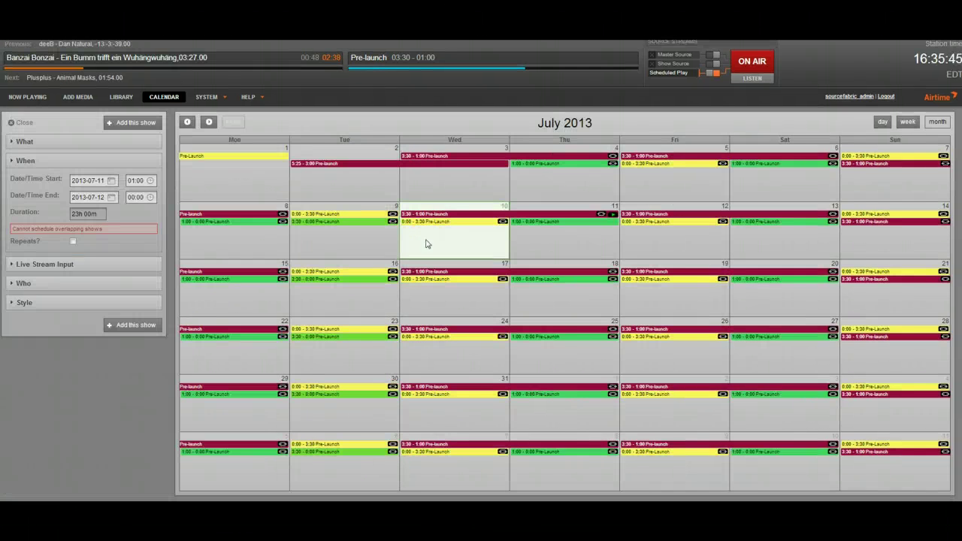
left_click(428, 241)
left_click(444, 214)
mouse_move(445, 217)
left_mouse_down()
mouse_move(610, 225)
mouse_move(554, 223)
mouse_move(550, 208)
mouse_move(564, 226)
mouse_move(539, 216)
mouse_move(544, 227)
left_mouse_up()
left_click(543, 227)
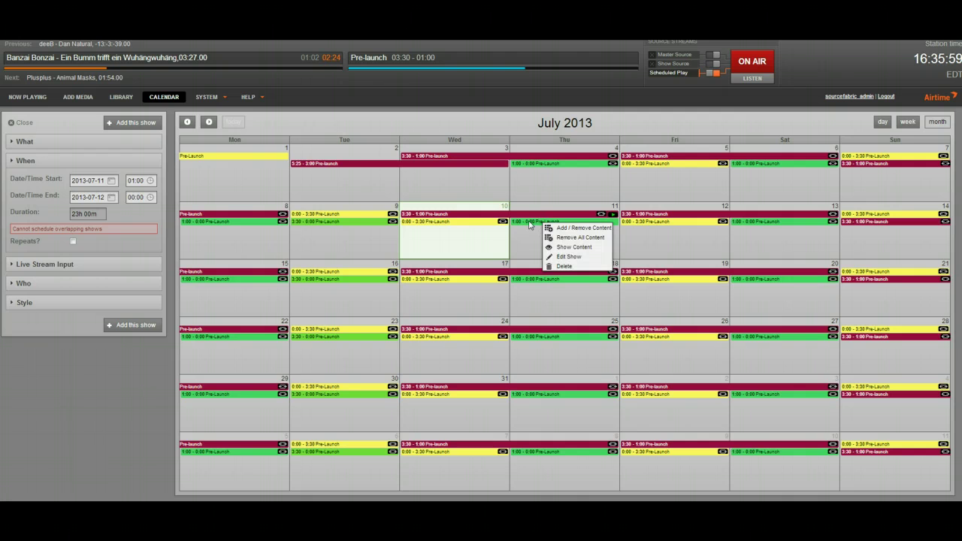
left_click(571, 256)
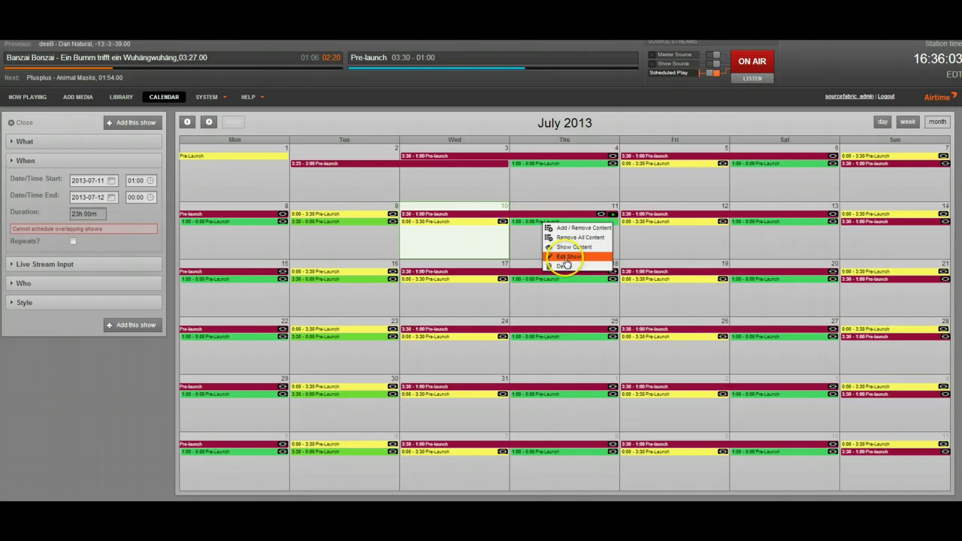
left_click(565, 257)
Set custom live-stream username and password for the show, then update it
left_click(41, 298)
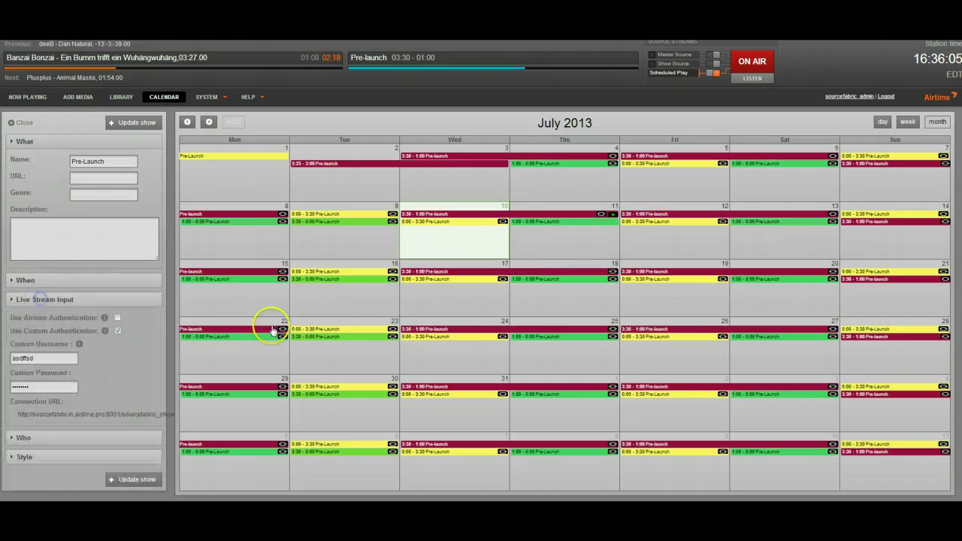
double_click(28, 358)
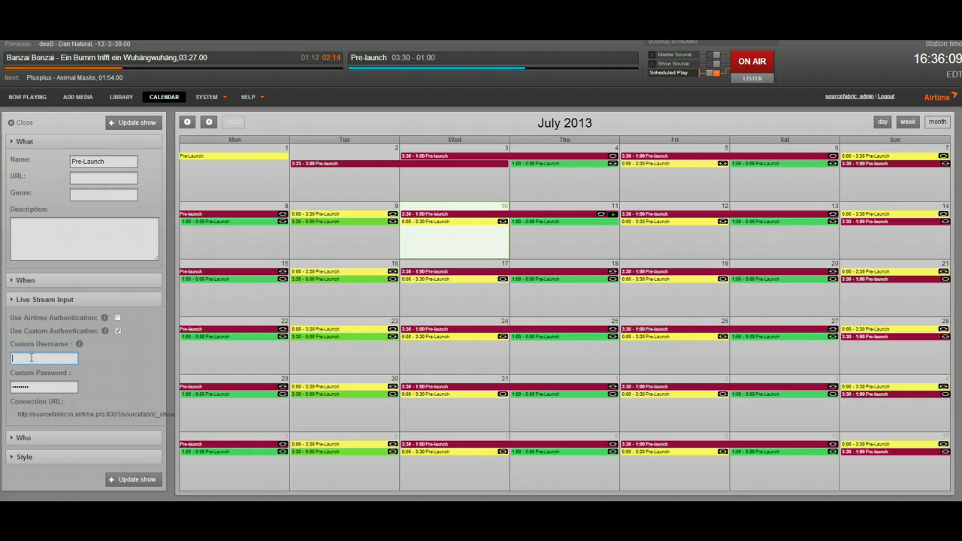
double_click(21, 388)
left_click(55, 357)
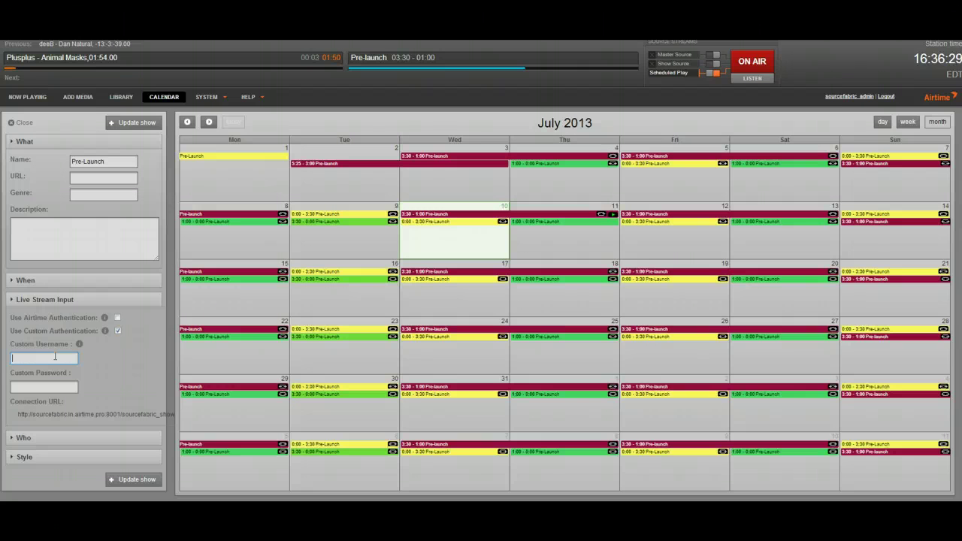
type("source")
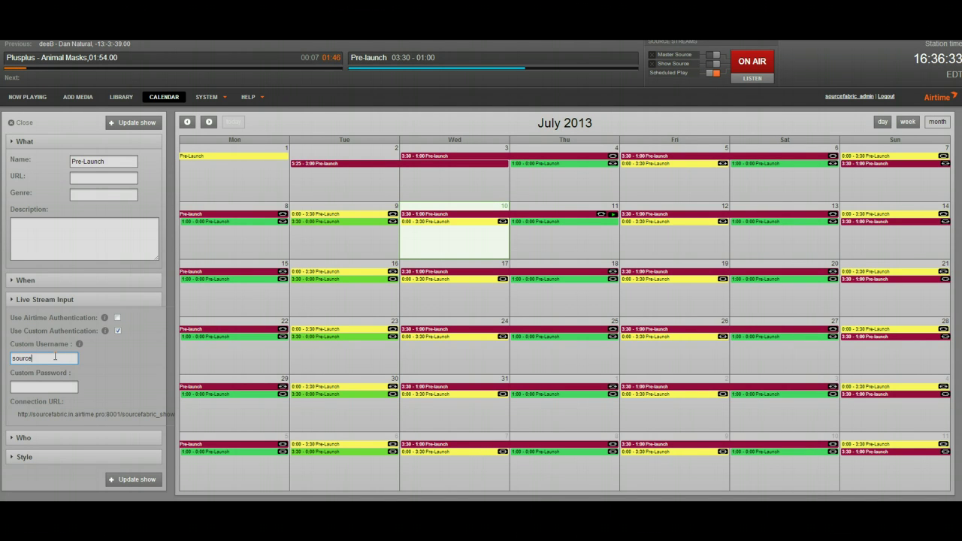
left_click(64, 386)
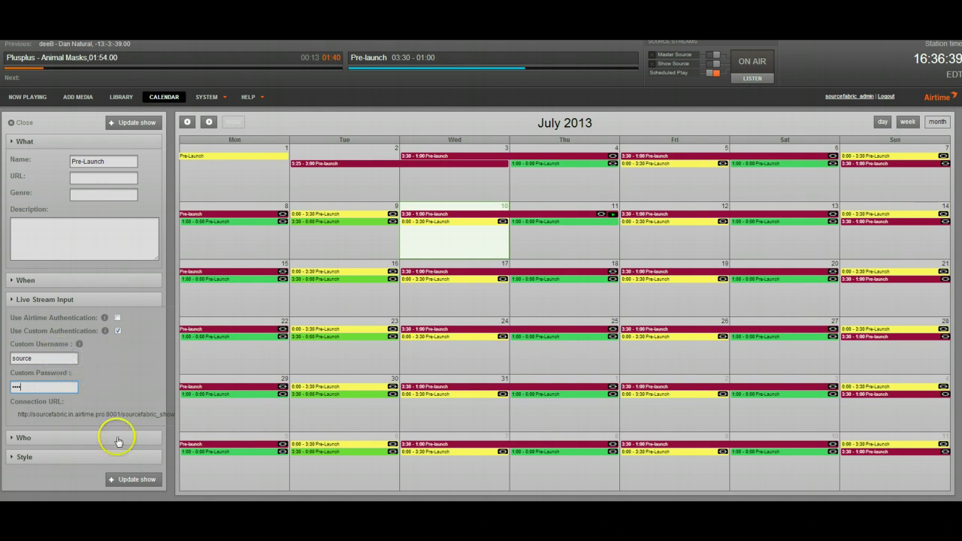
left_click(129, 479)
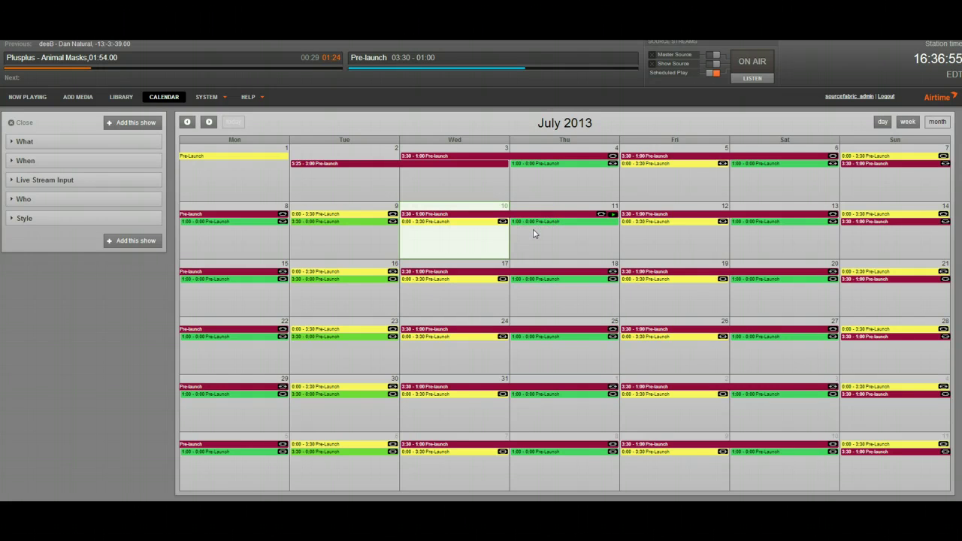
Go to SYSTEM > Streams in Airtime and select the show source connection URL
left_click(521, 232)
left_click(205, 98)
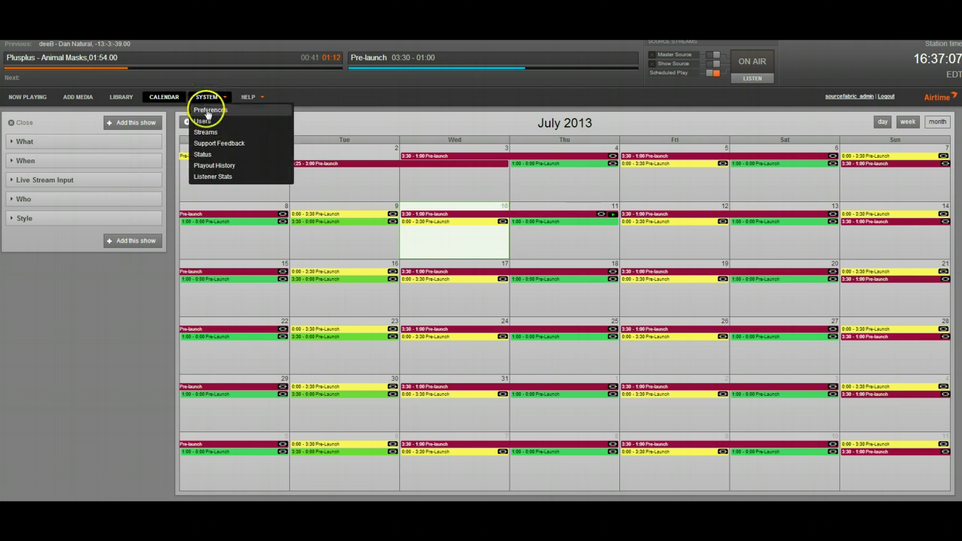
left_click(277, 154)
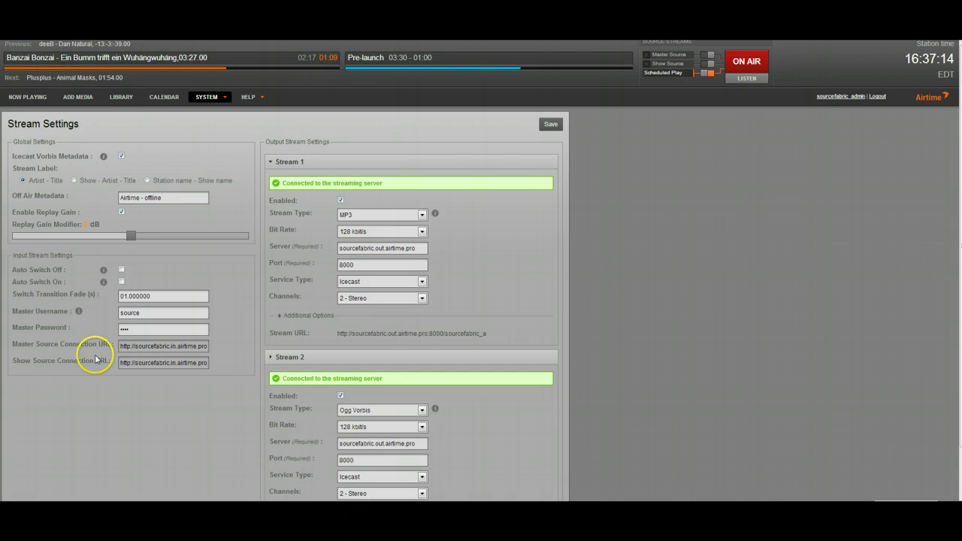
left_click(184, 361)
In Mixxx's Live Broadcasting preferences, change the mount from sourcefabric_master to sourcefabric_show
key("alt+Tab")
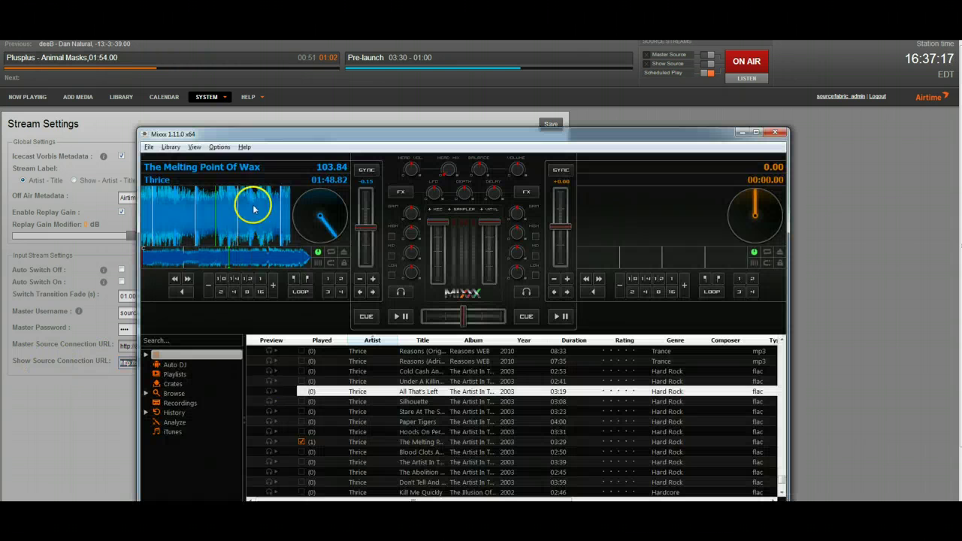
left_click(219, 147)
left_click(239, 217)
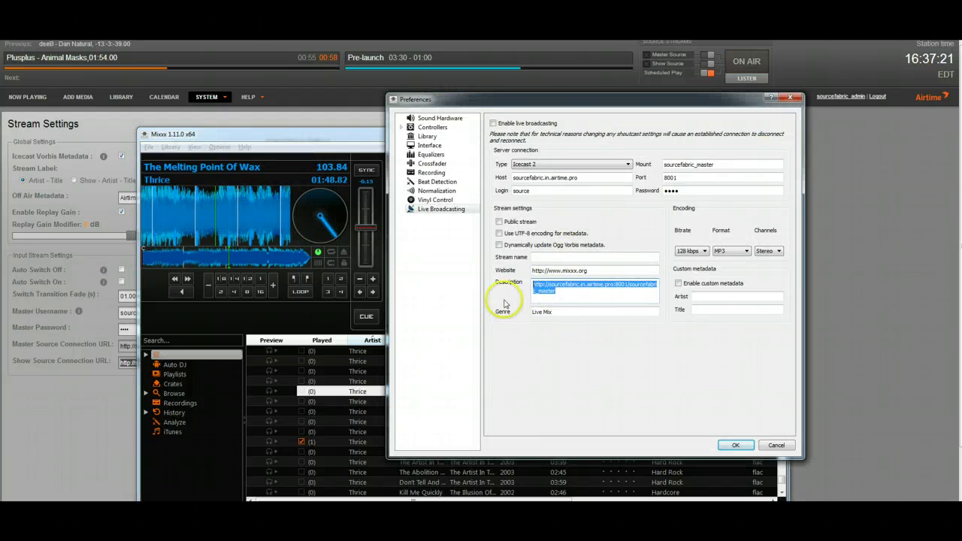
type("show")
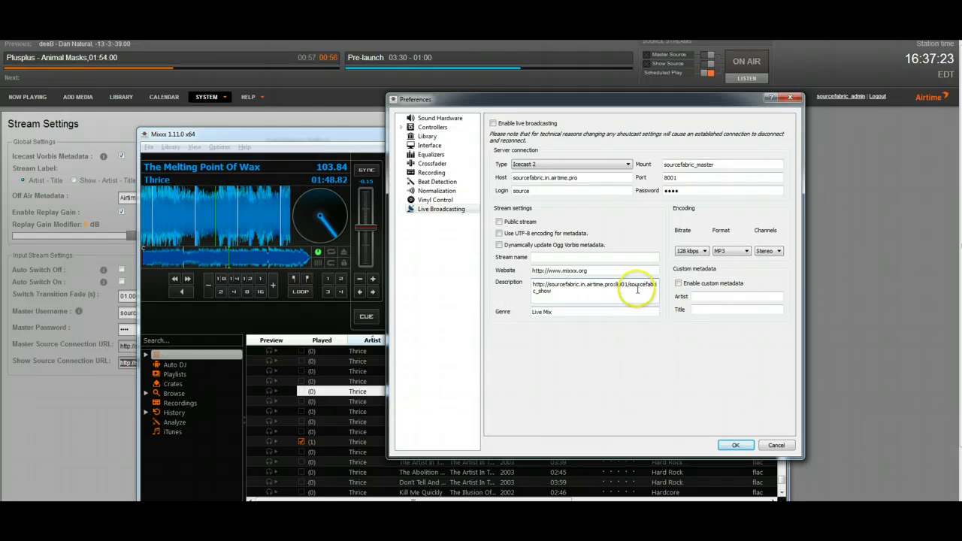
double_click(629, 286)
left_click(630, 286)
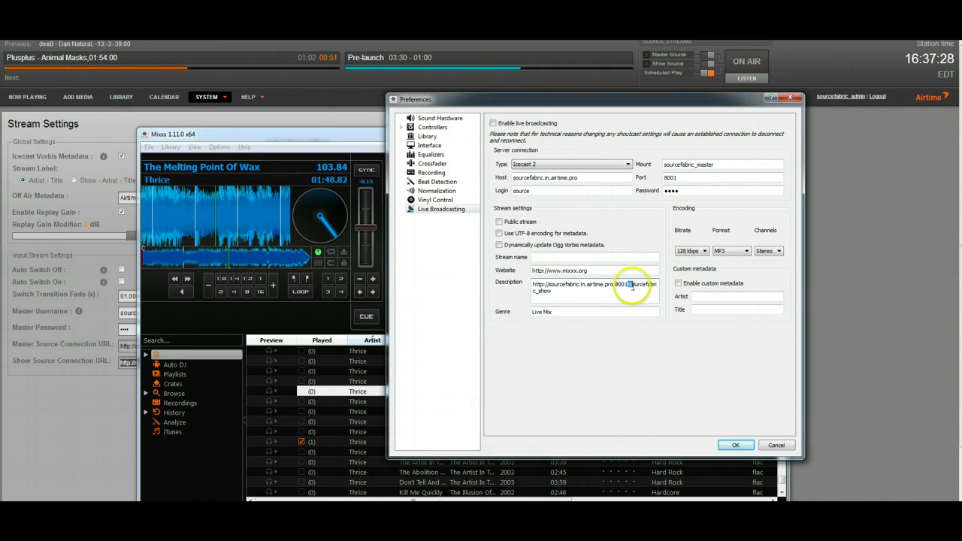
double_click(630, 287)
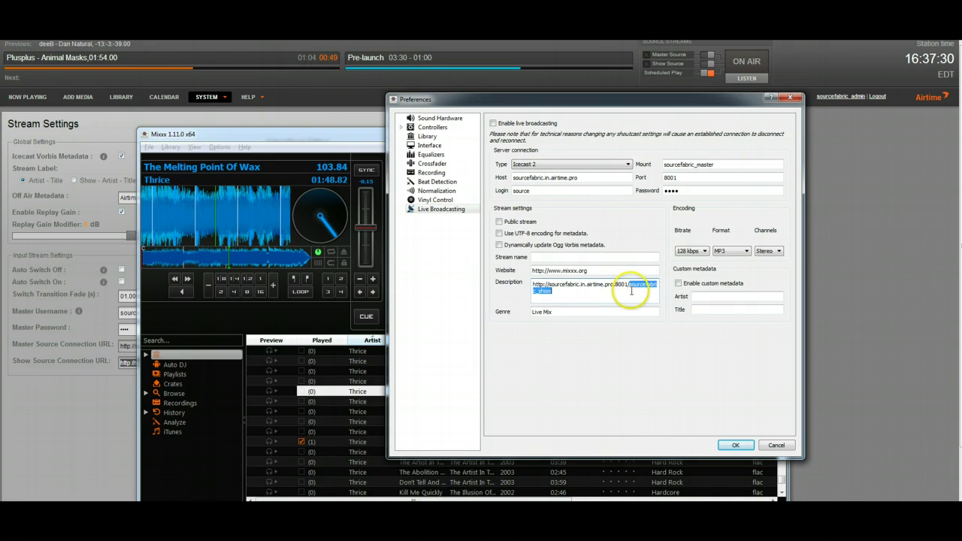
key("ctrl+x")
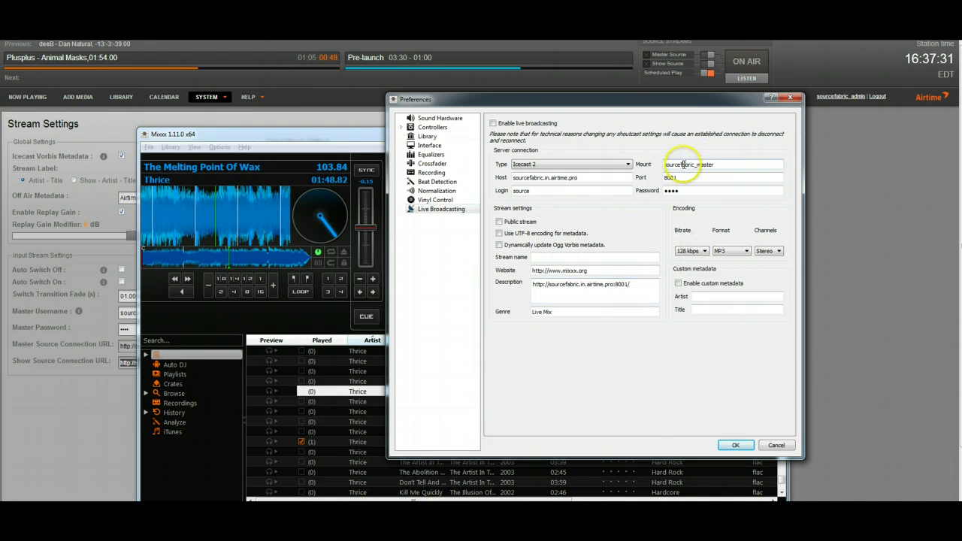
double_click(684, 165)
key("ctrl+v")
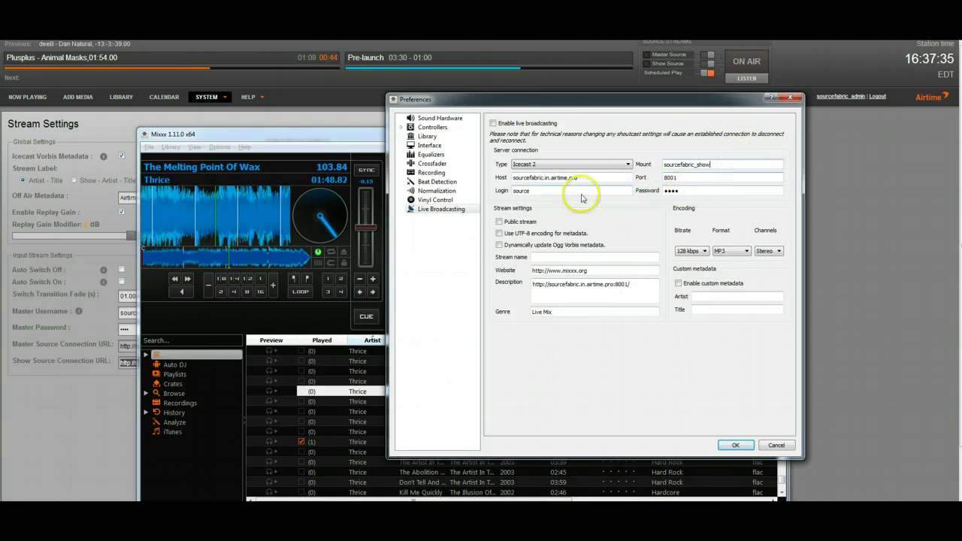
Enable live broadcasting, apply it, dismiss the connection error, and return to Airtime
left_click(493, 123)
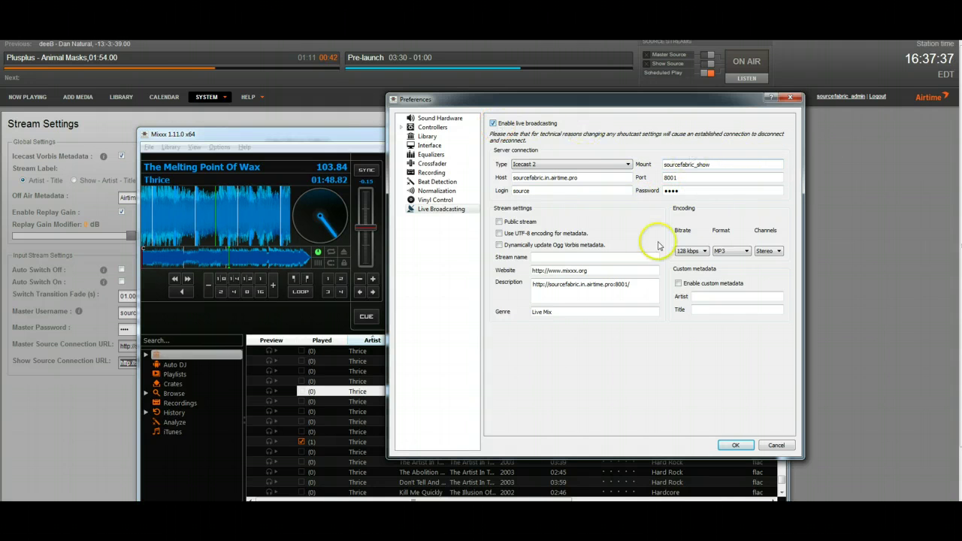
left_click(736, 445)
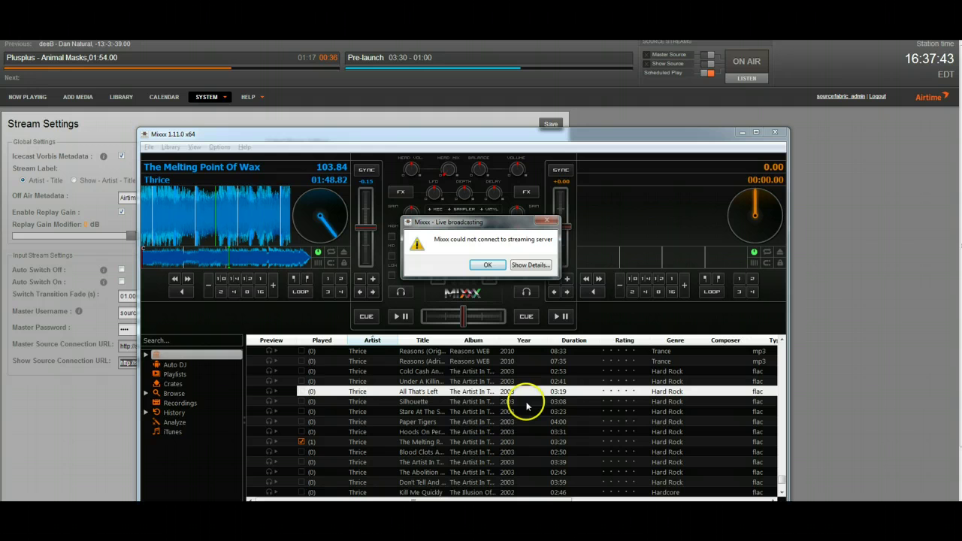
left_click(531, 266)
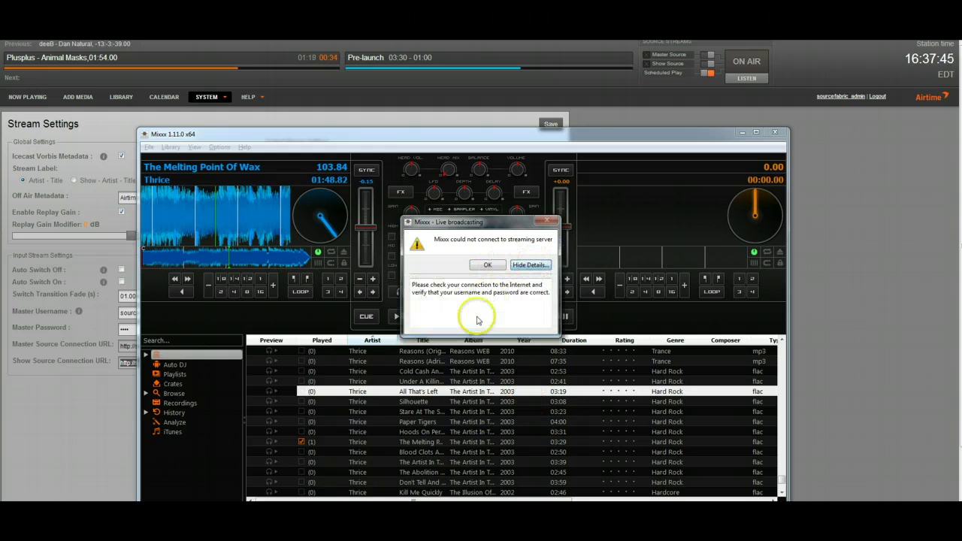
left_click(490, 265)
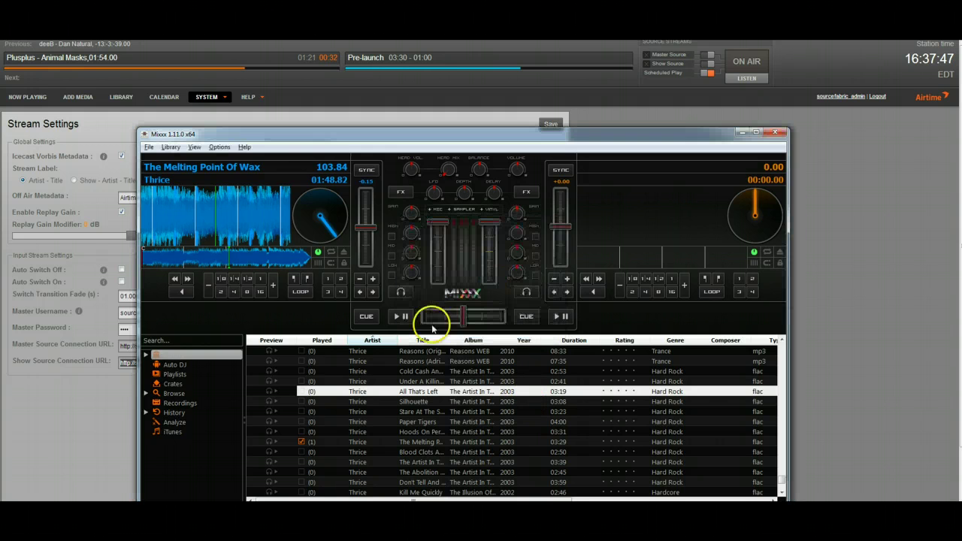
left_click(384, 298)
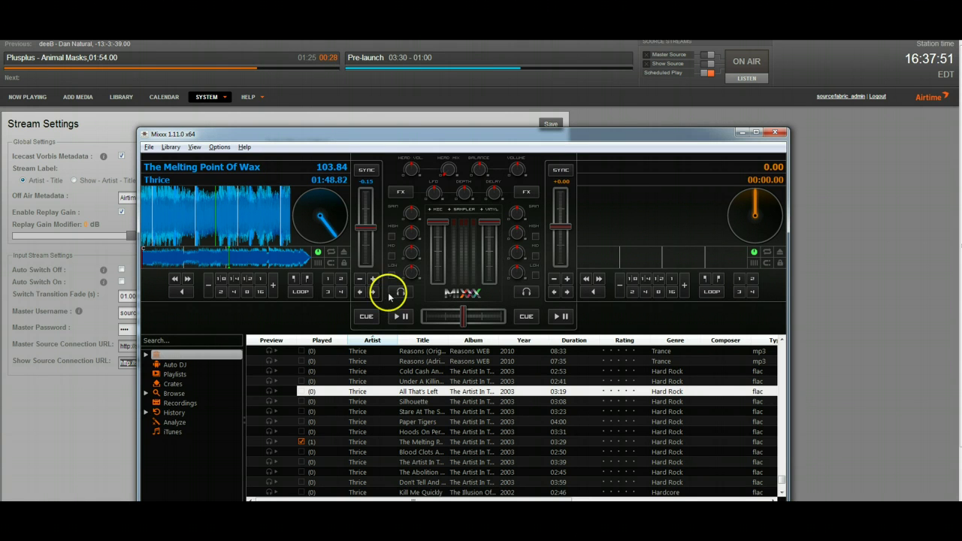
left_click(664, 76)
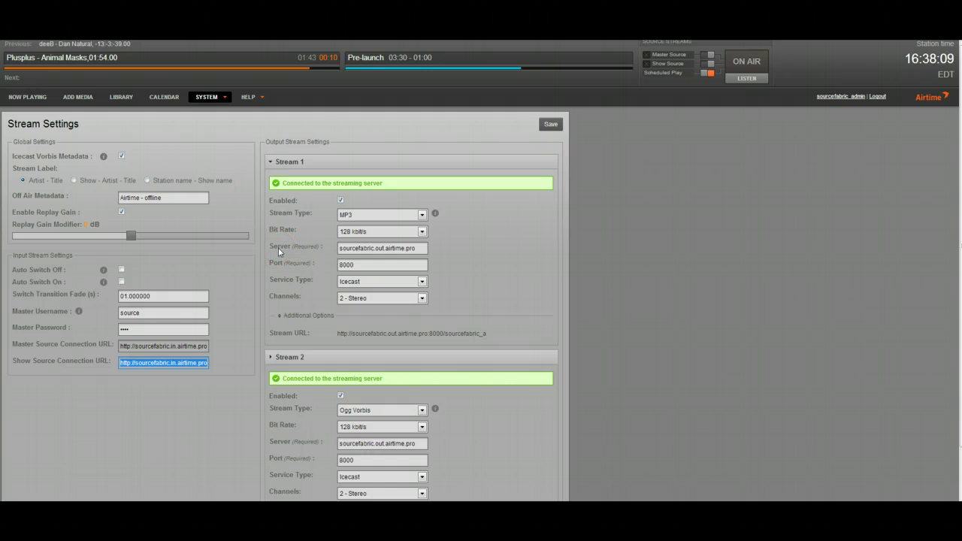
left_click_drag(215, 359, 182, 364)
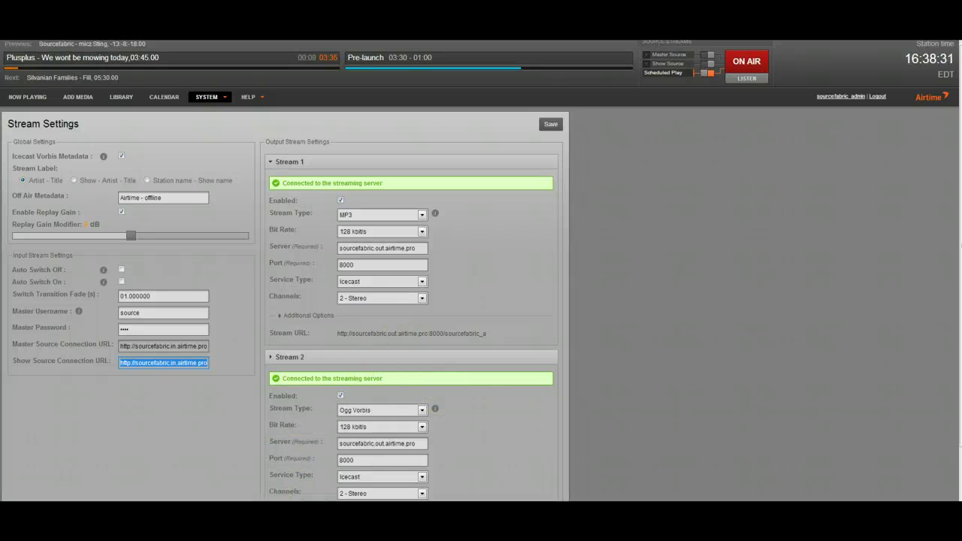
left_click(272, 484)
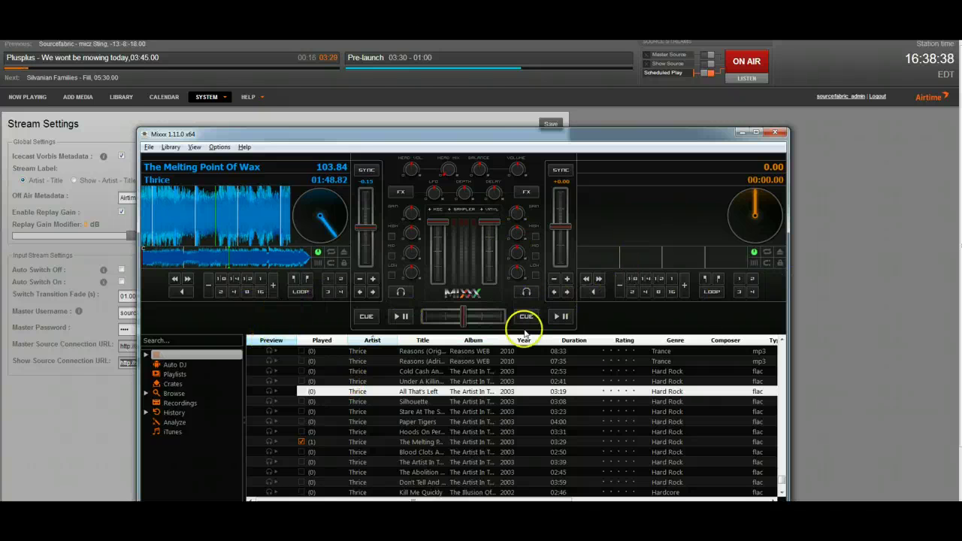
left_click(866, 288)
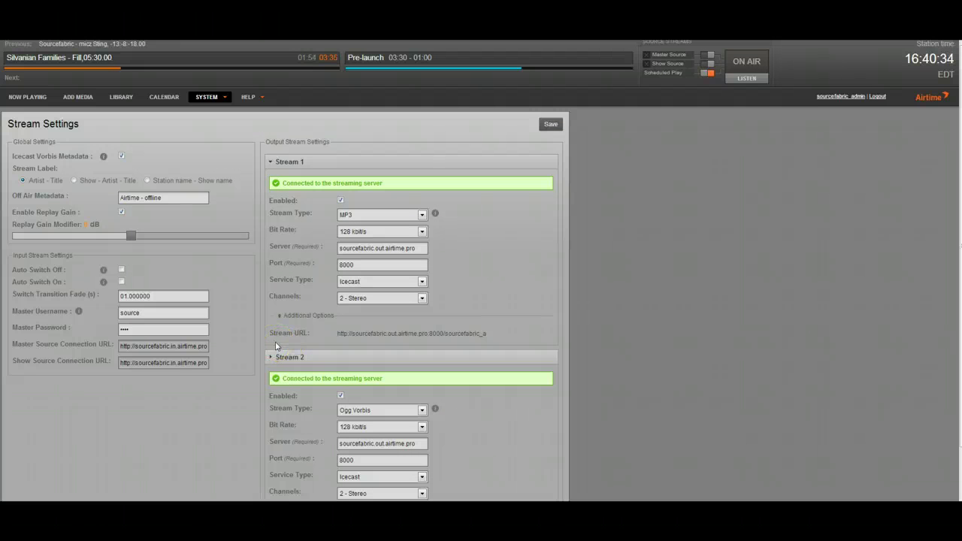
Bring BUTT's main window and Add Server dialog forward, moving the dialog right beside the settings
mouse_move(294, 501)
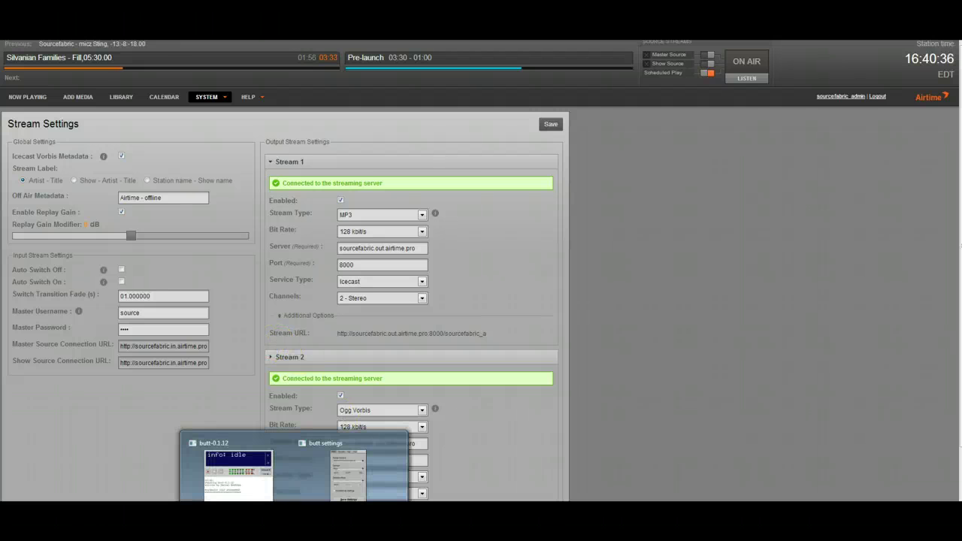
left_click(279, 480)
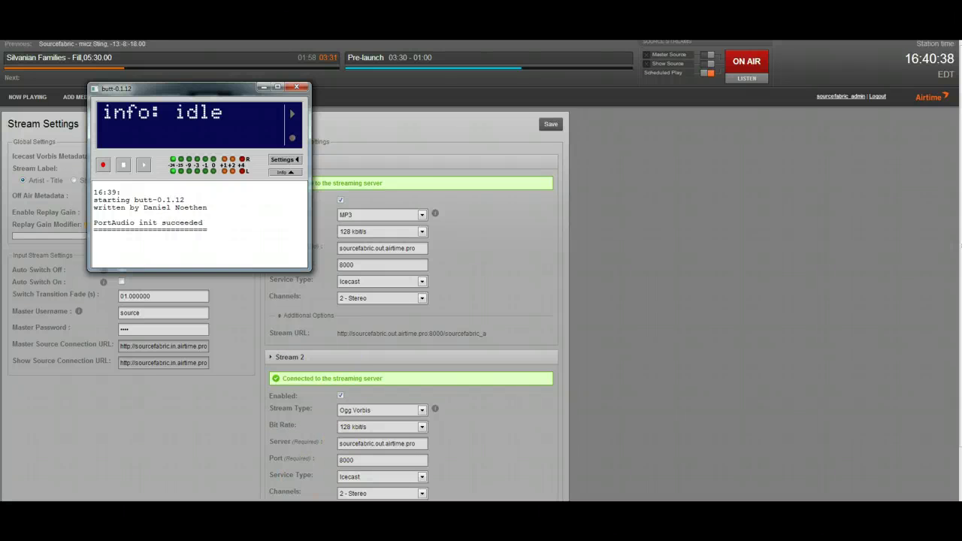
mouse_move(294, 501)
left_click(361, 468)
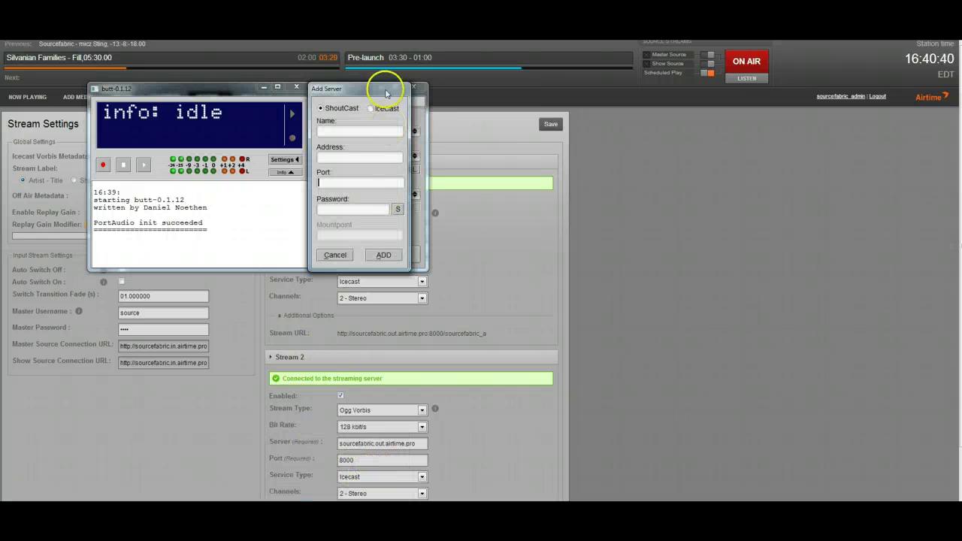
left_click_drag(386, 93, 514, 95)
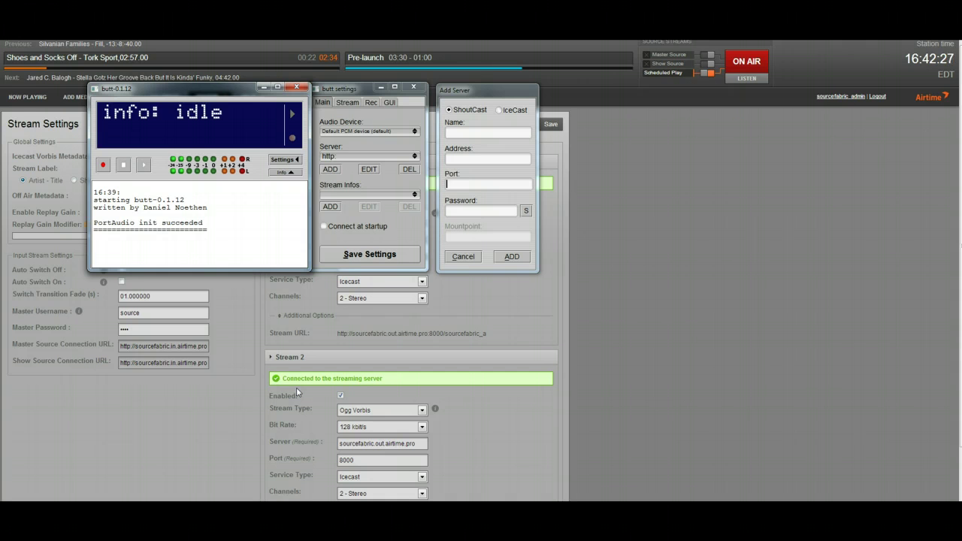
Set the new server's type to IceCast and reveal the server password field's characters
left_click(500, 110)
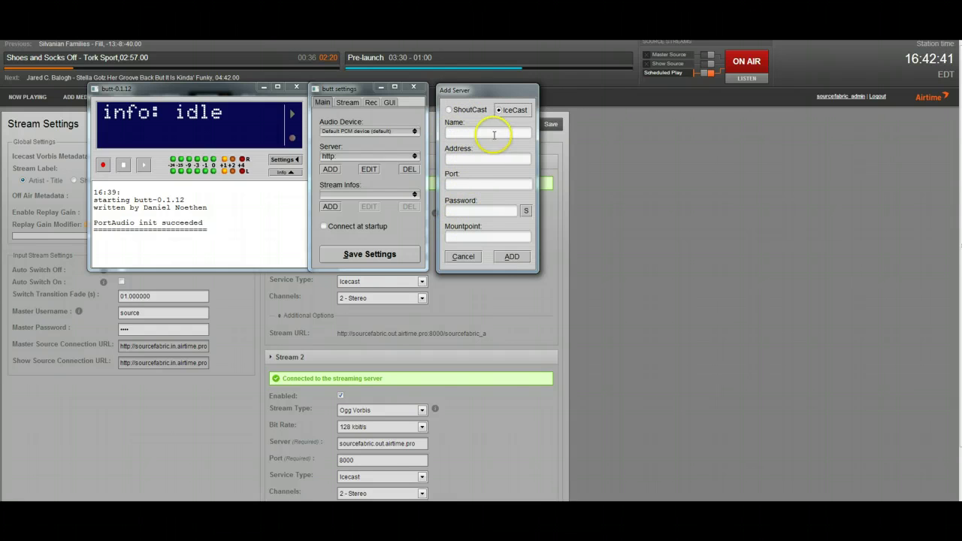
left_click(397, 157)
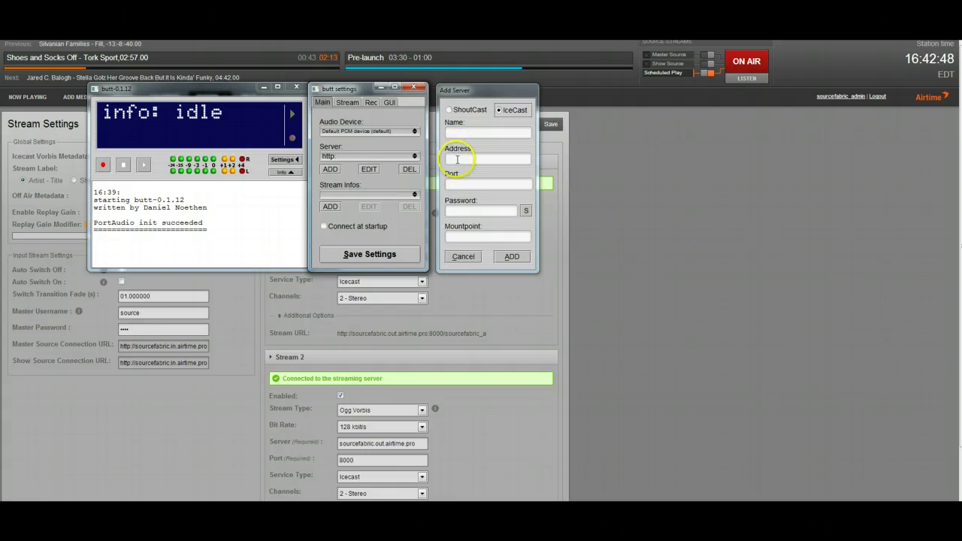
left_click(524, 212)
left_click(507, 212)
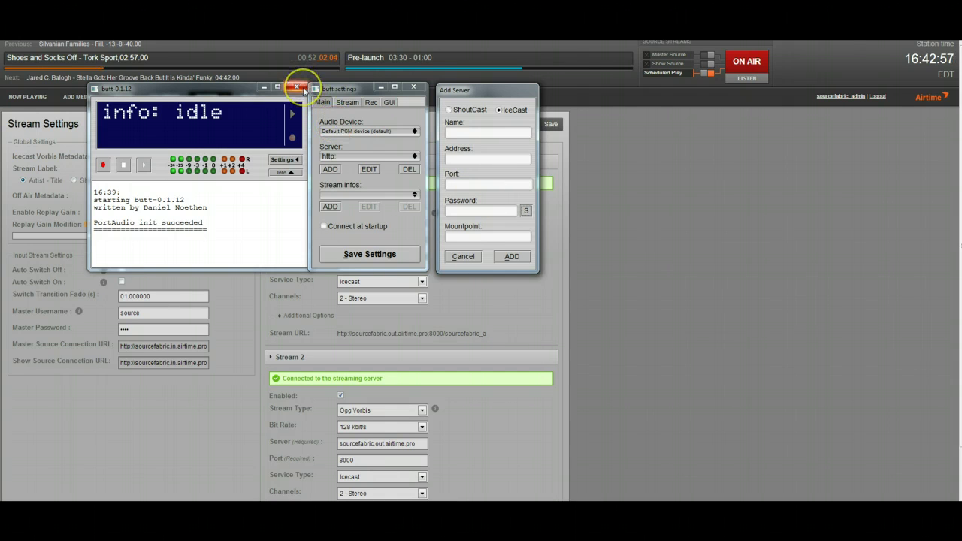
Bring BUTT's main window forward, toggle its info log, and view the main settings page
left_click_drag(303, 90, 327, 109)
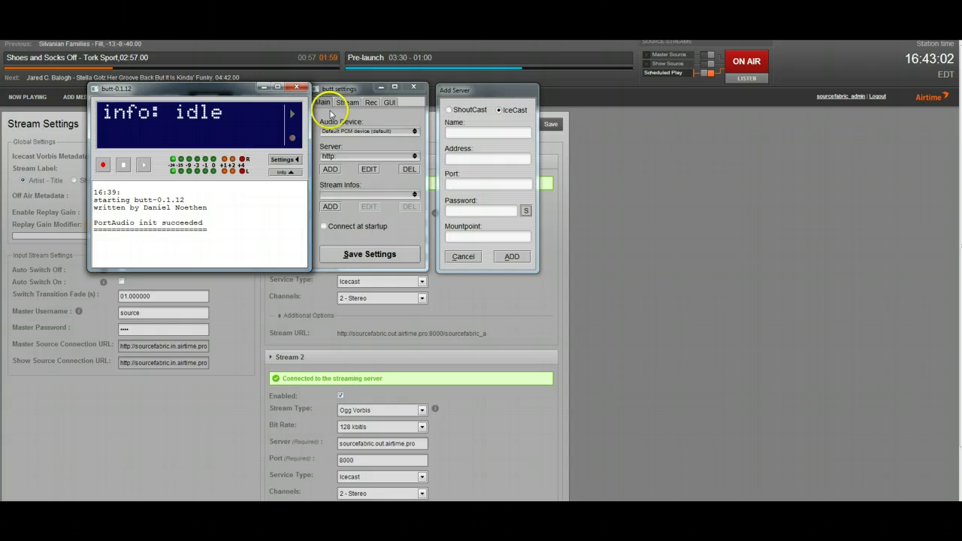
left_click(282, 174)
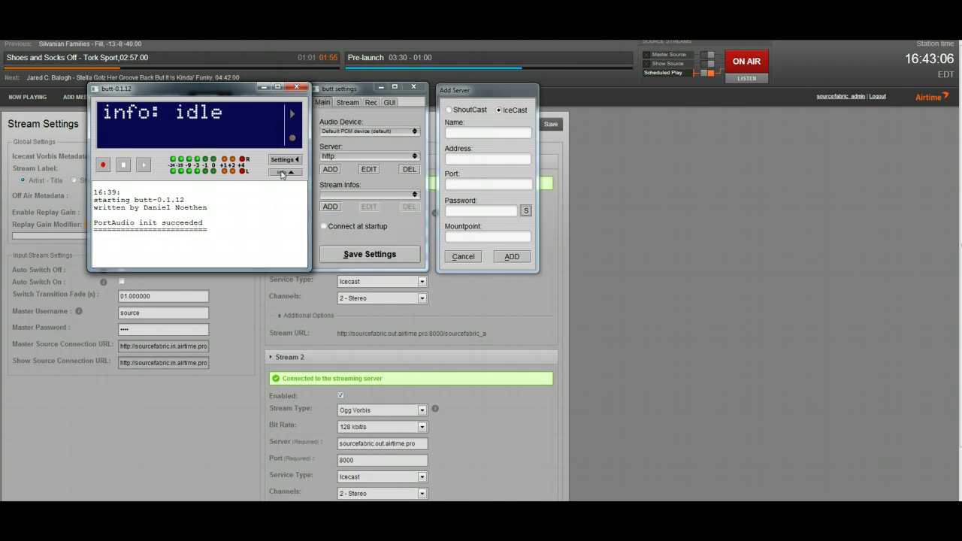
left_click(321, 101)
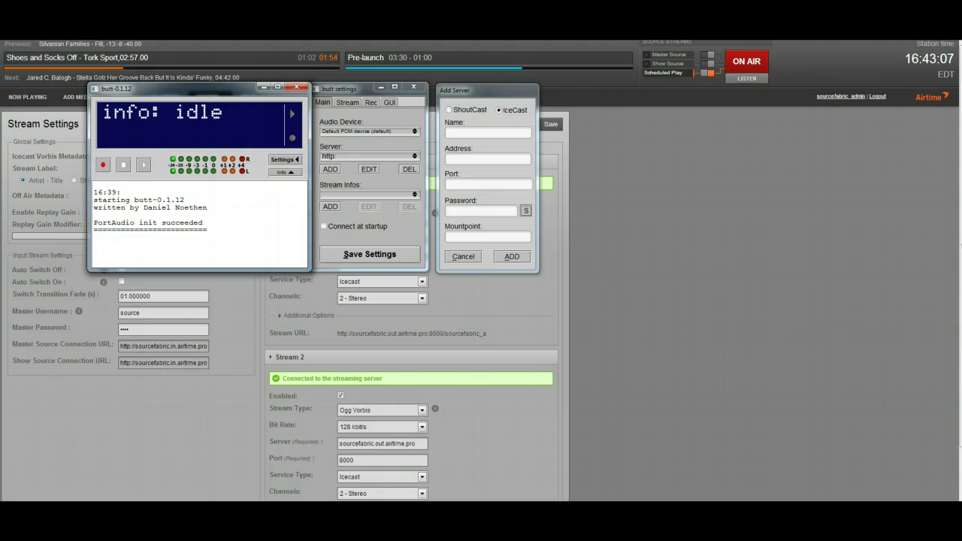